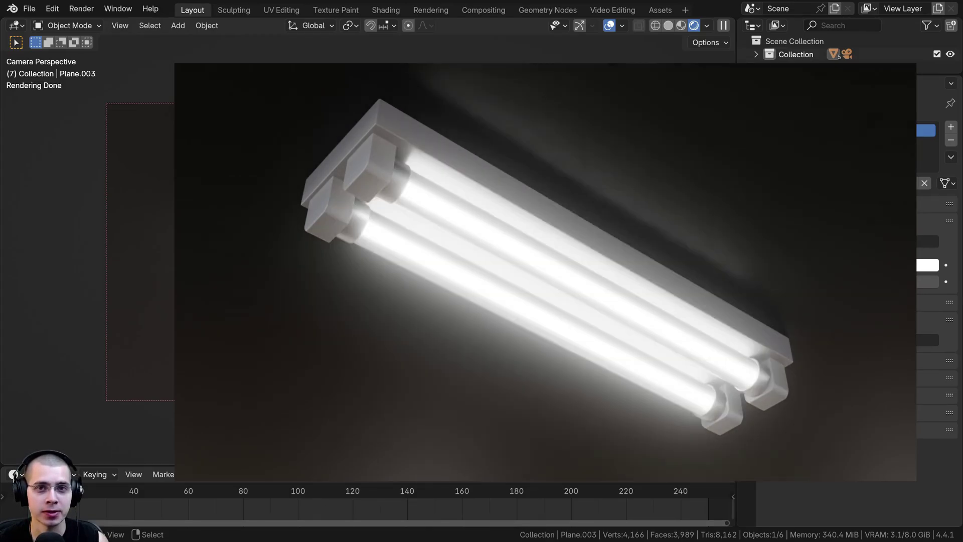
Add a point light beside the ceiling fixture and reposition it
key("g")
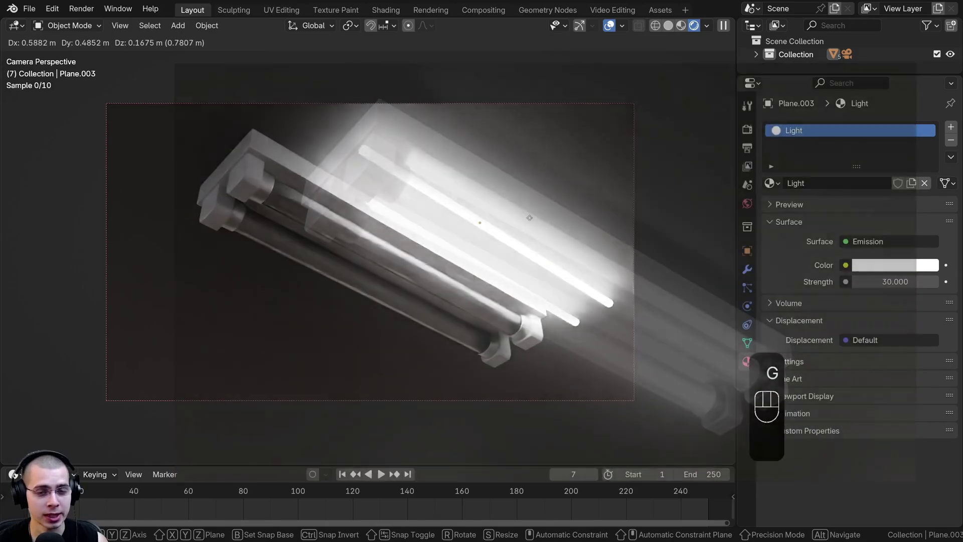
right_click(530, 218)
key("shift+a")
mouse_move(311, 220)
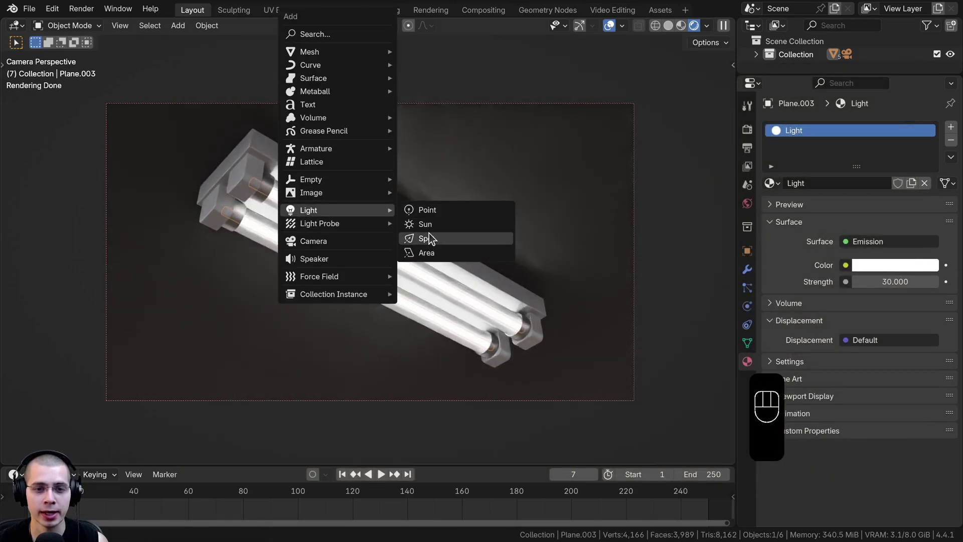
left_click(454, 210)
key("g")
left_click(436, 214)
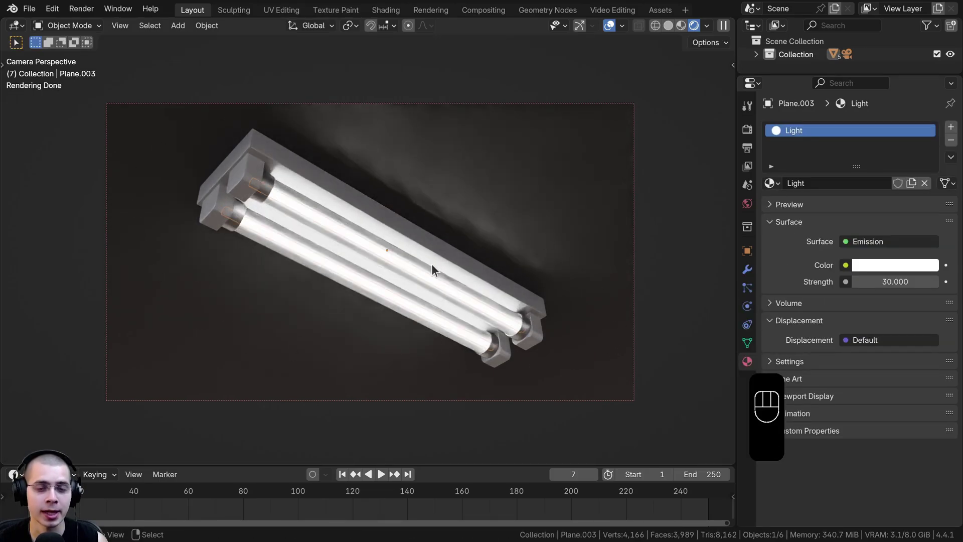
middle_click_drag(450, 257, 453, 257, "shift")
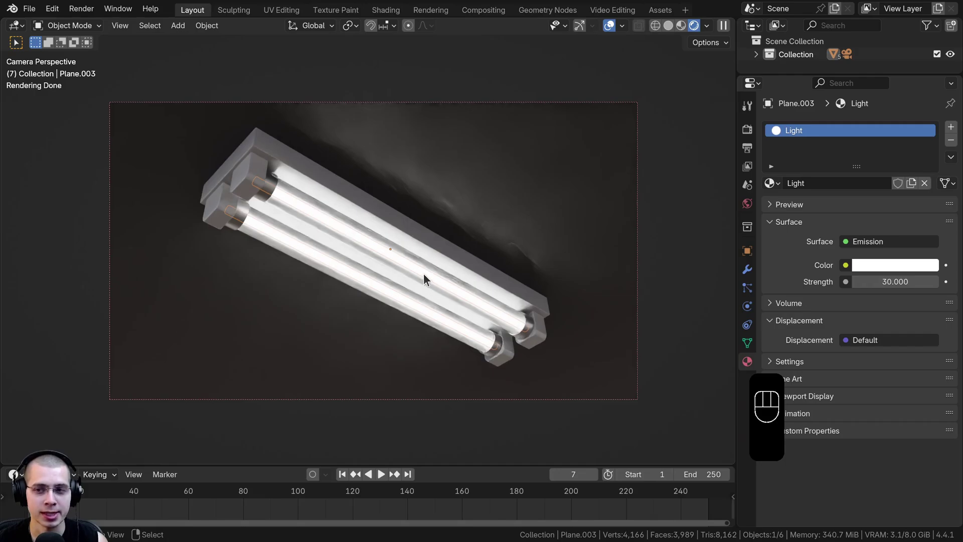
Switch to the Shading workspace and bring the glowing tubes and their Emission material nodes into view
left_click(386, 10)
key("g")
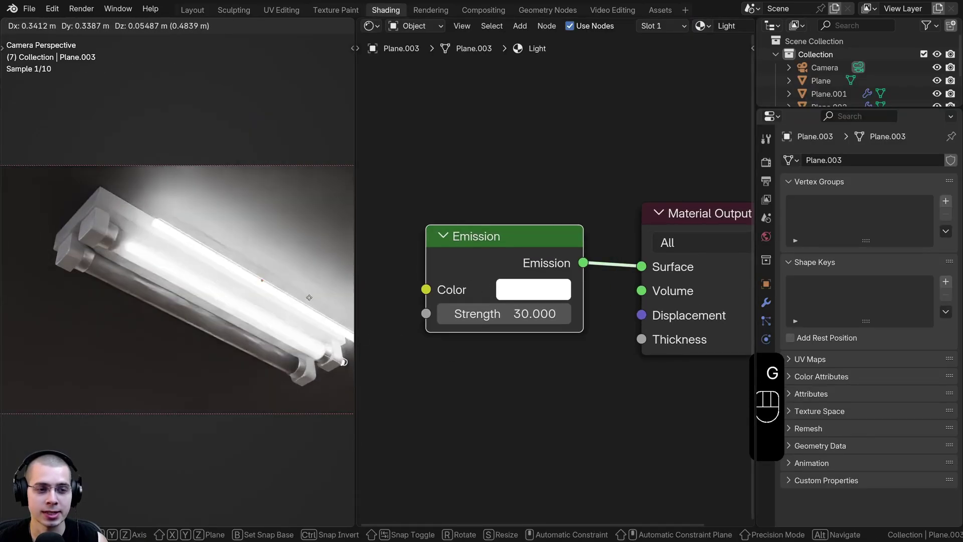
right_click(322, 304)
middle_click_drag(271, 303, 233, 276, "shift")
scroll(233, 274, "up", 1)
middle_click_drag(433, 275, 443, 217)
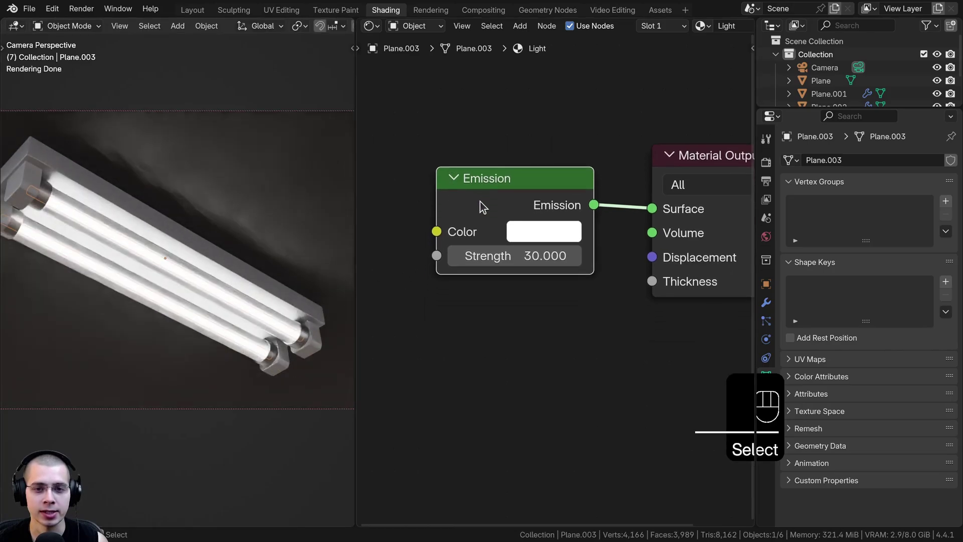
Insert a keyframe on the Strength value of the tube material's Emission node
left_click_drag(480, 201, 488, 197)
scroll(519, 286, "down", 3)
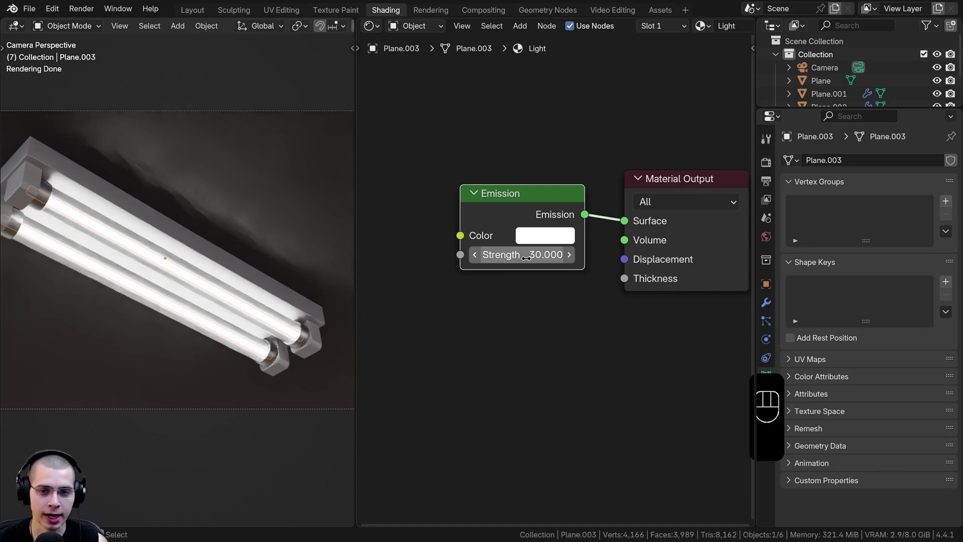
key("i")
scroll(507, 305, "up", 1)
Add a point light near the fixture and move it slightly away from the 3D cursor
key("shift+a")
mouse_move(194, 211)
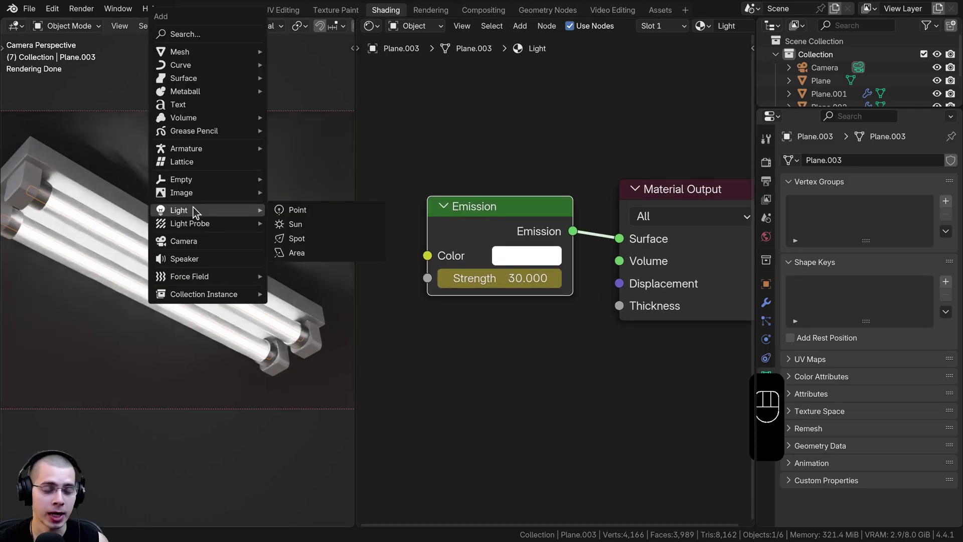
left_click(288, 209)
key("g")
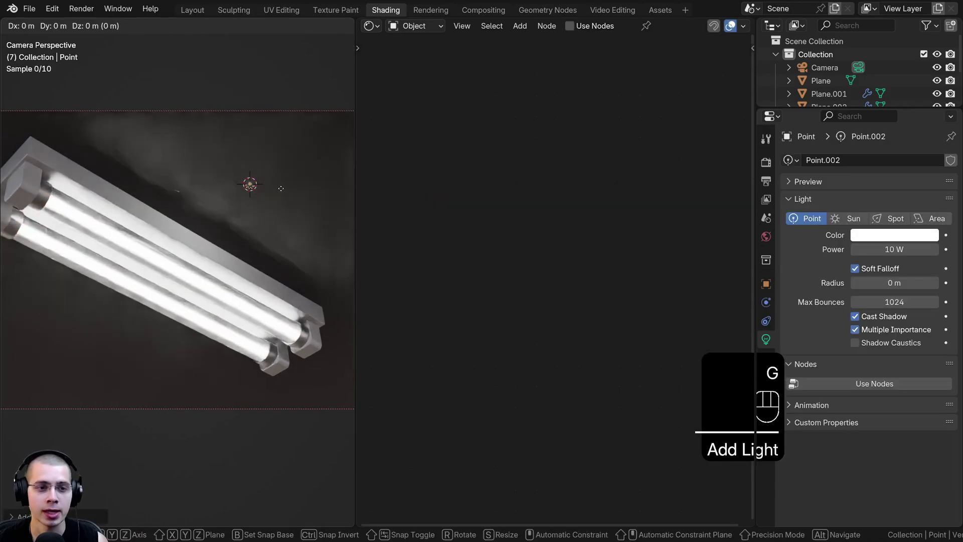
Set the point light's power to 40 W and insert a keyframe on it
left_click(895, 247)
type("40")
key("Return")
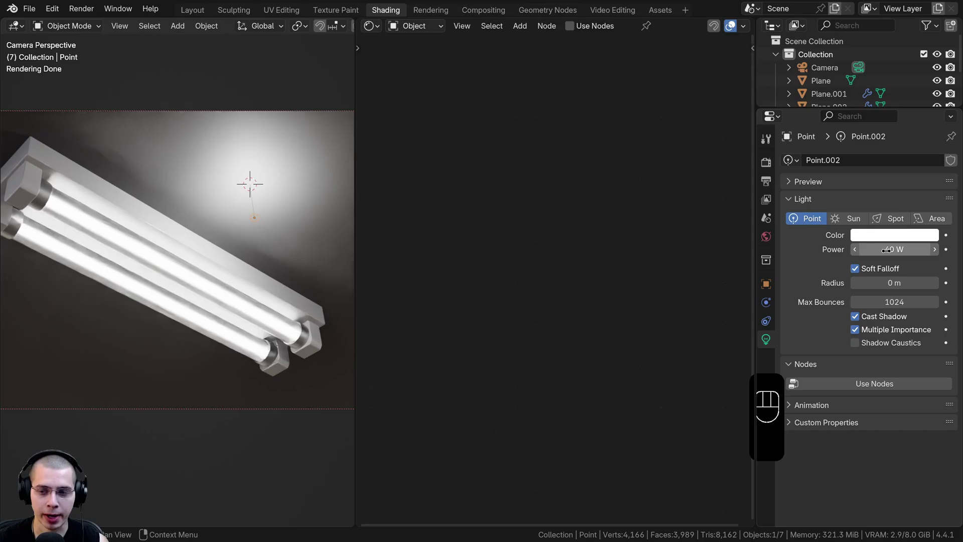
key("i")
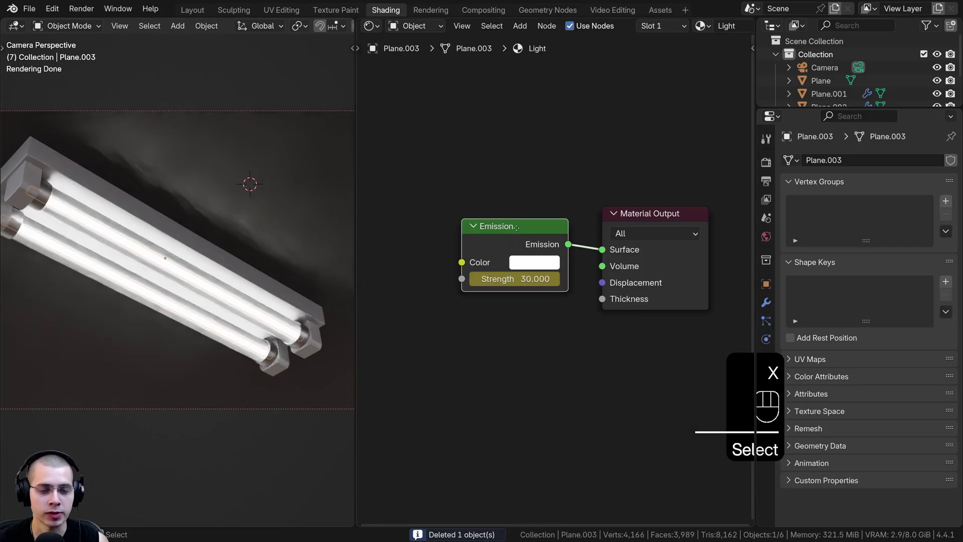
Widen the Shader Editor area and split it into two stacked editors
key("g")
right_click(512, 227)
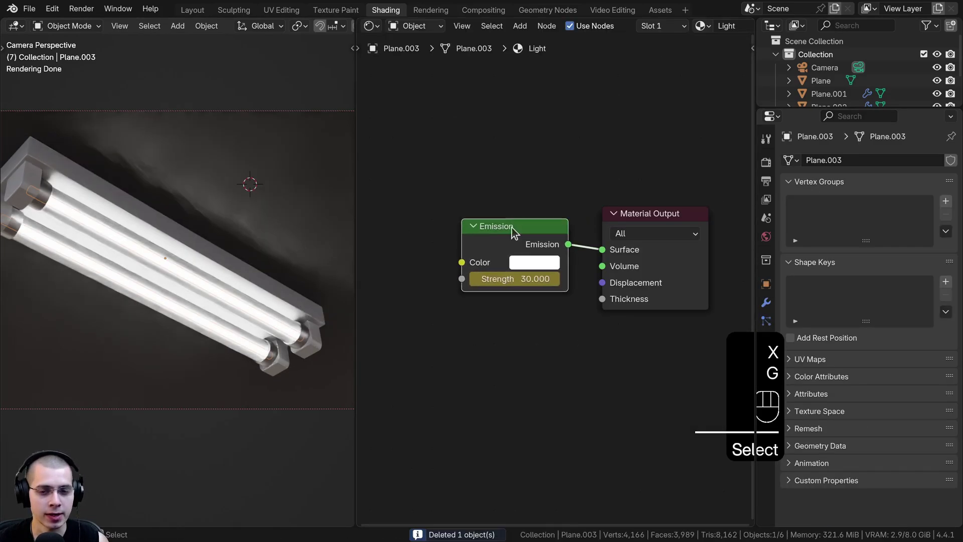
middle_click_drag(519, 257, 523, 275)
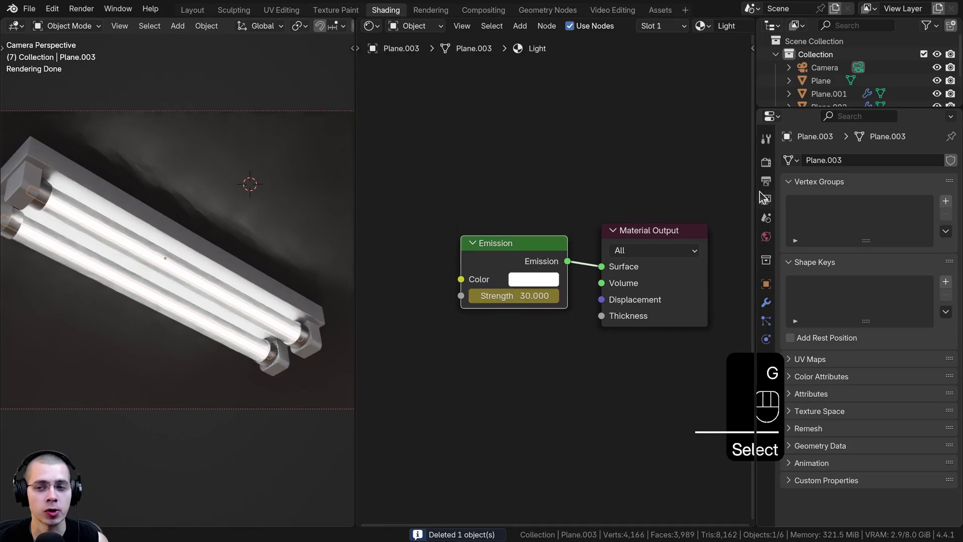
left_click_drag(756, 195, 900, 191)
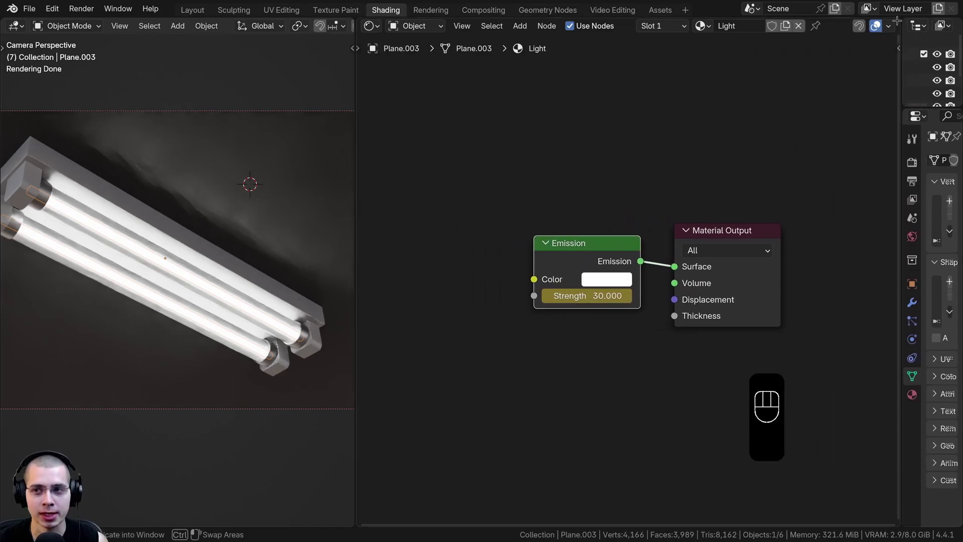
left_click_drag(897, 20, 896, 28)
left_click_drag(892, 102, 877, 293)
Change the upper editor to the Graph Editor and select the Light material's animation channel group
left_click(372, 25)
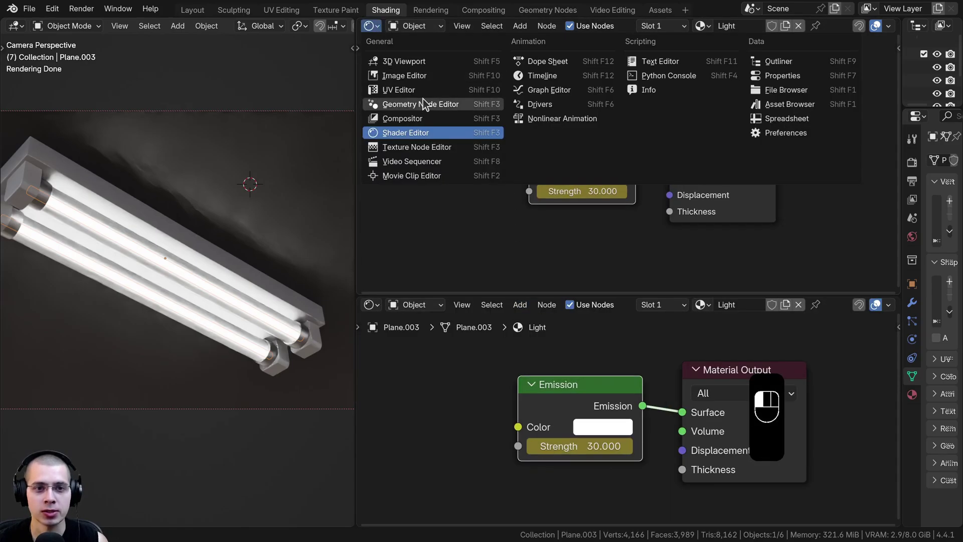
left_click(549, 89)
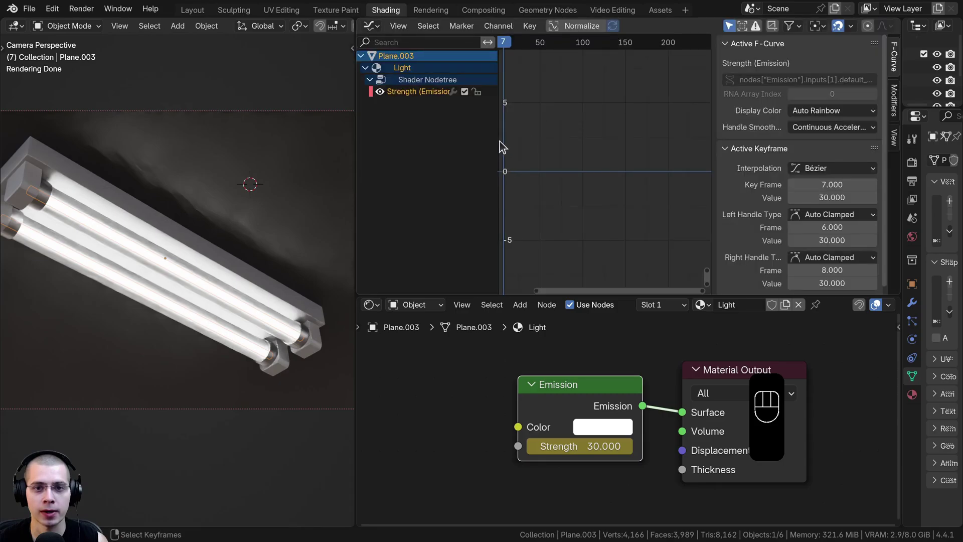
left_click(404, 73)
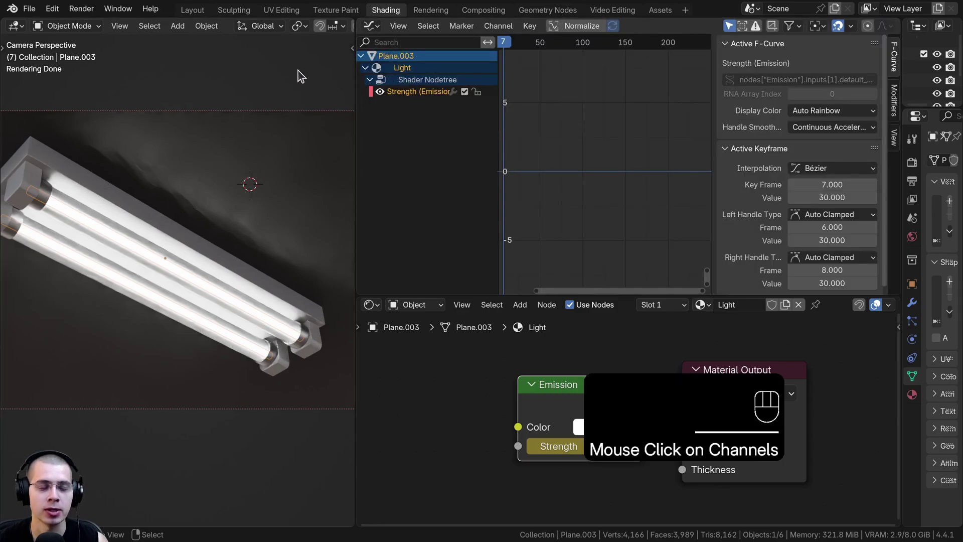
Widen the Graph Editor and its channel list, and select the Strength (Emission) channel
left_click_drag(355, 78, 319, 81)
left_click(464, 107)
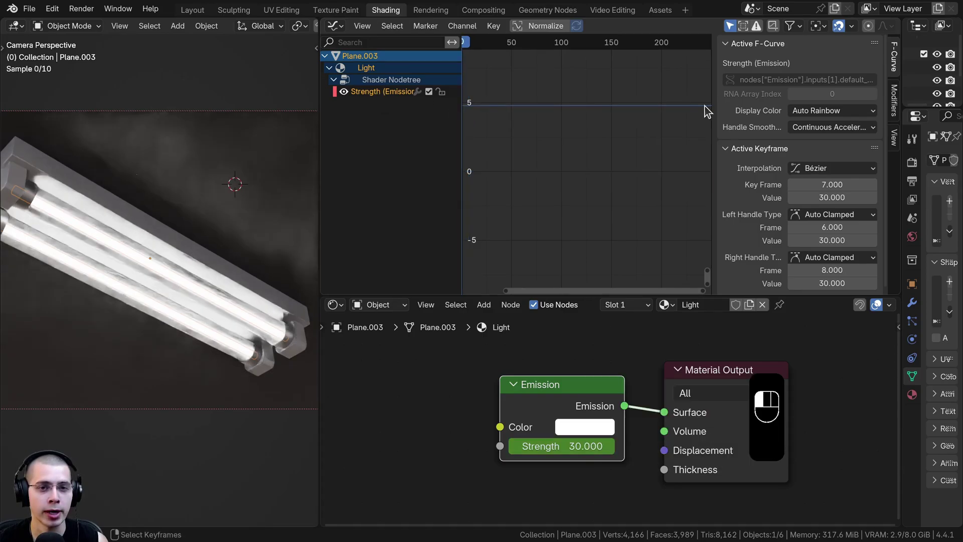
left_click(373, 93)
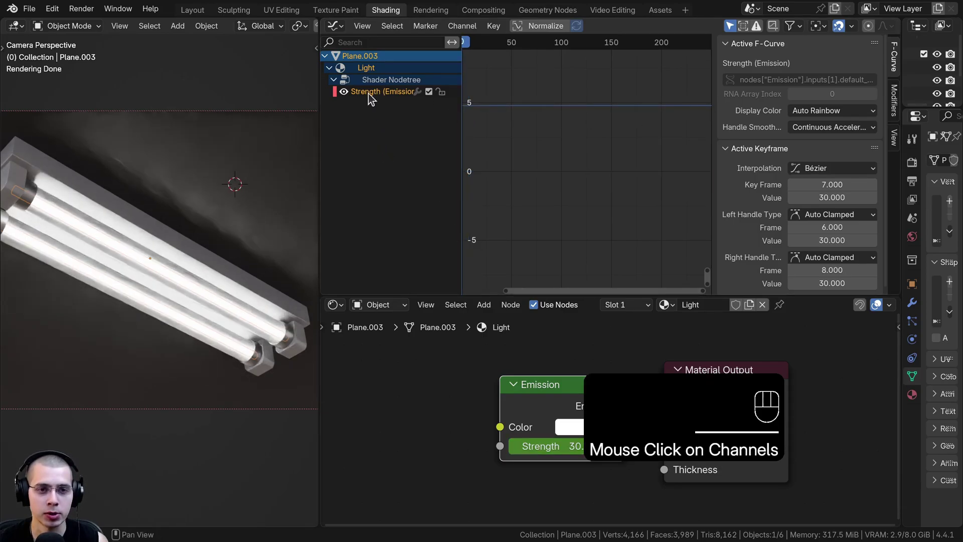
left_click_drag(460, 94, 496, 94)
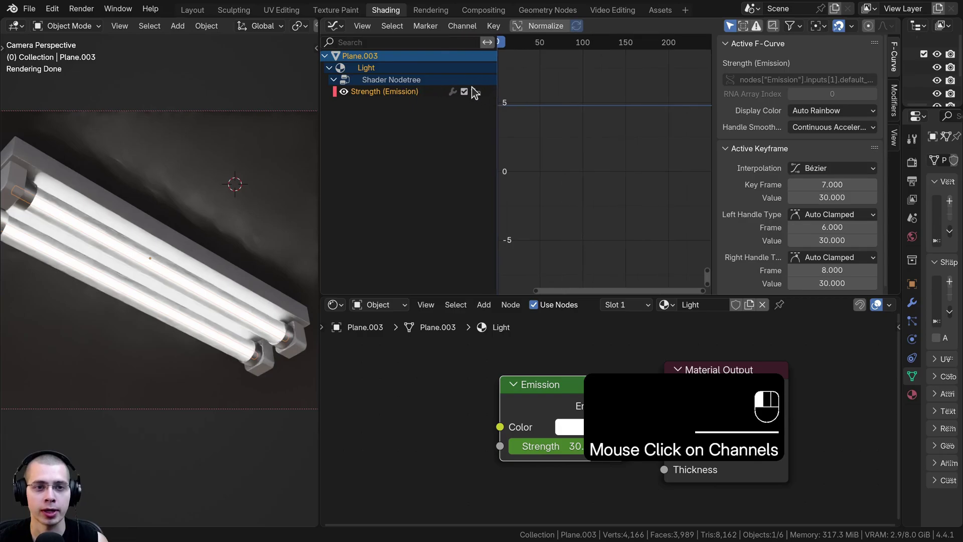
left_click(368, 81)
left_click(363, 94)
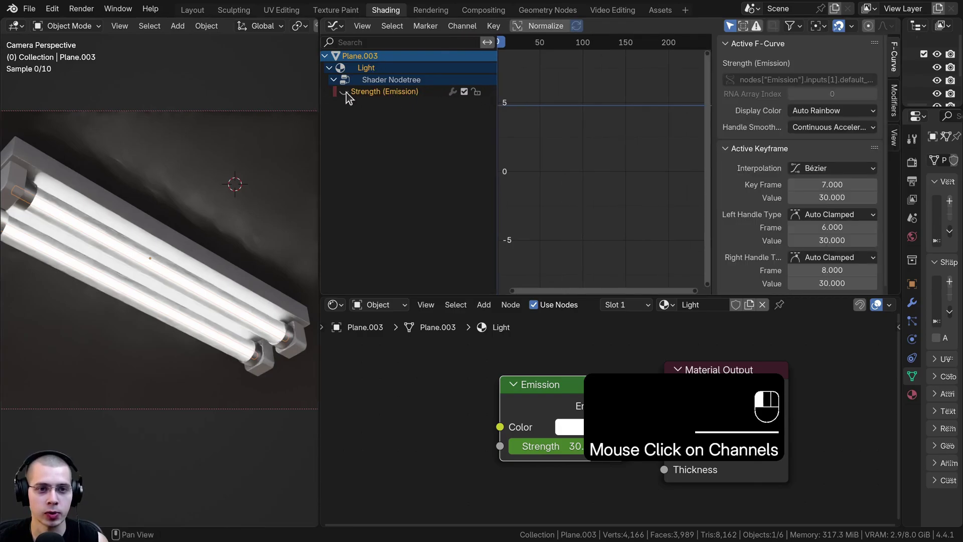
Frame the emission strength keyframe in the Graph Editor and move the playhead to frame 7
key("Home")
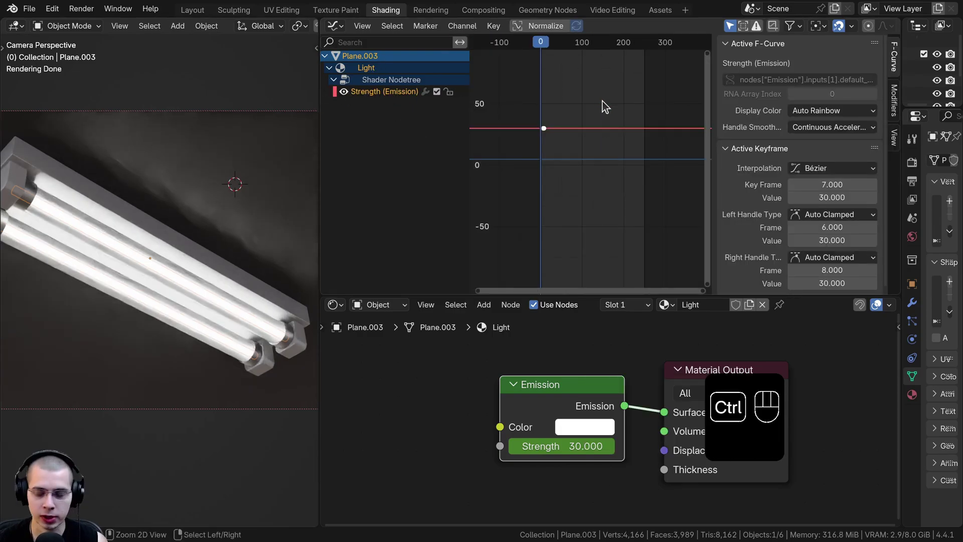
middle_click_drag(605, 117, 624, 161, "ctrl")
key("KP_Decimal")
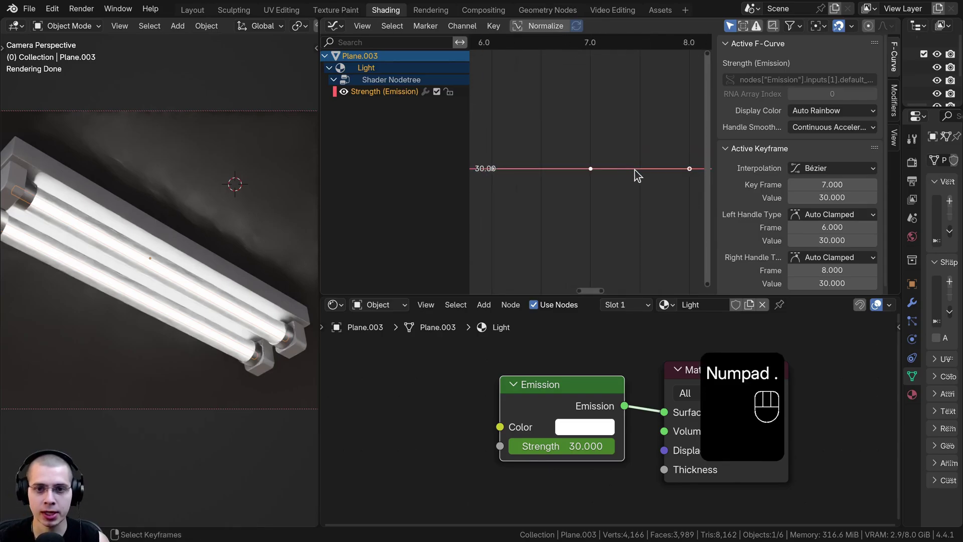
middle_click_drag(583, 137, 565, 125)
middle_click_drag(585, 158, 538, 158, "ctrl")
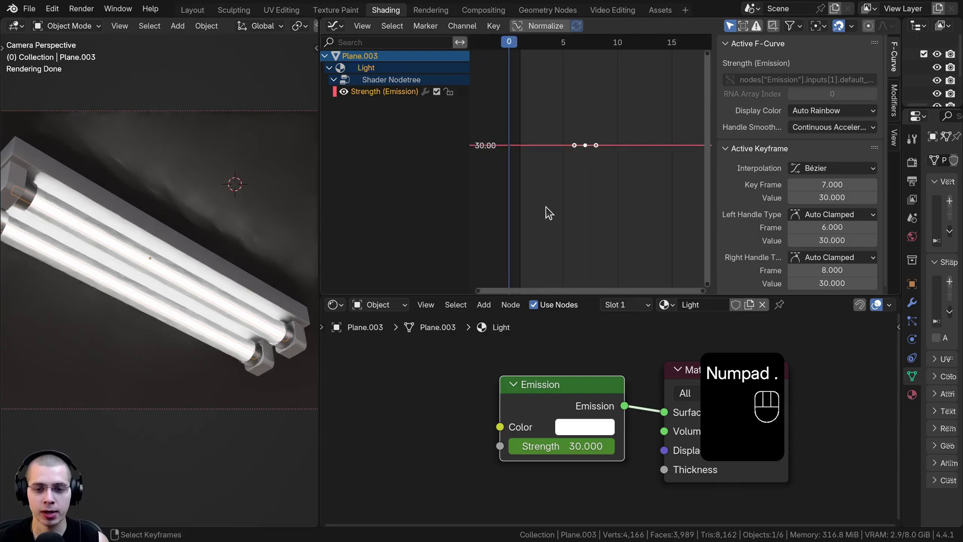
scroll(547, 206, "down", 3)
left_click(578, 196)
left_click(589, 198)
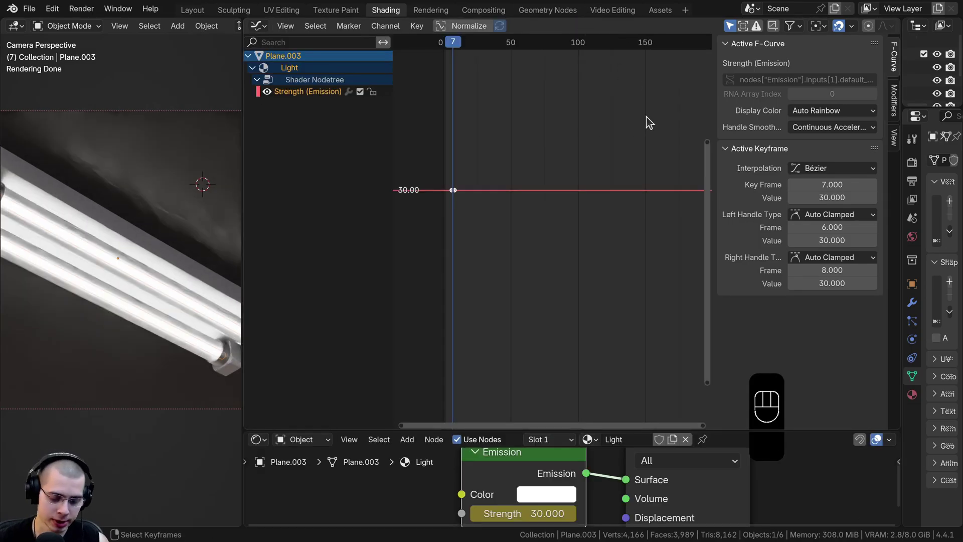
Widen the Graph Editor's sidebar and add a Noise modifier to the Strength (Emission) curve
key("n")
key("n")
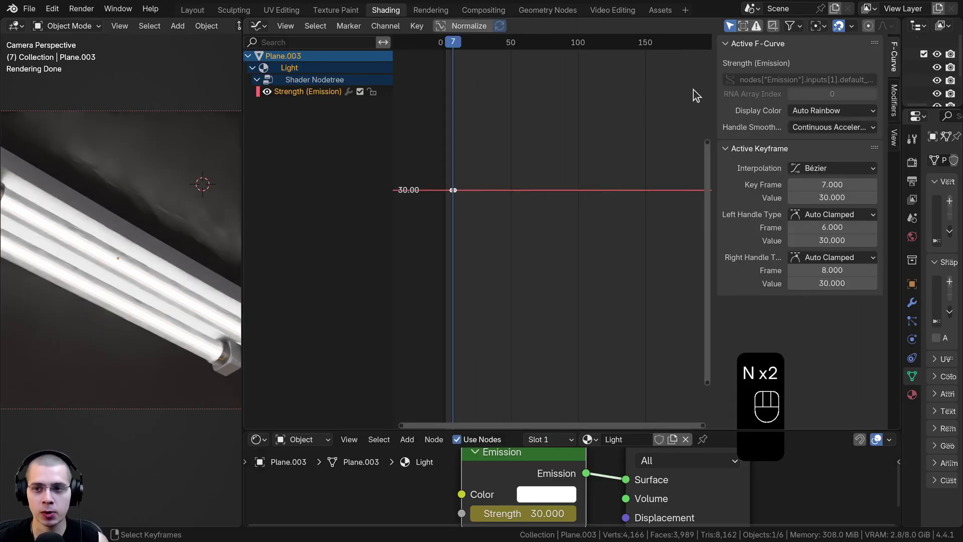
left_click(893, 99)
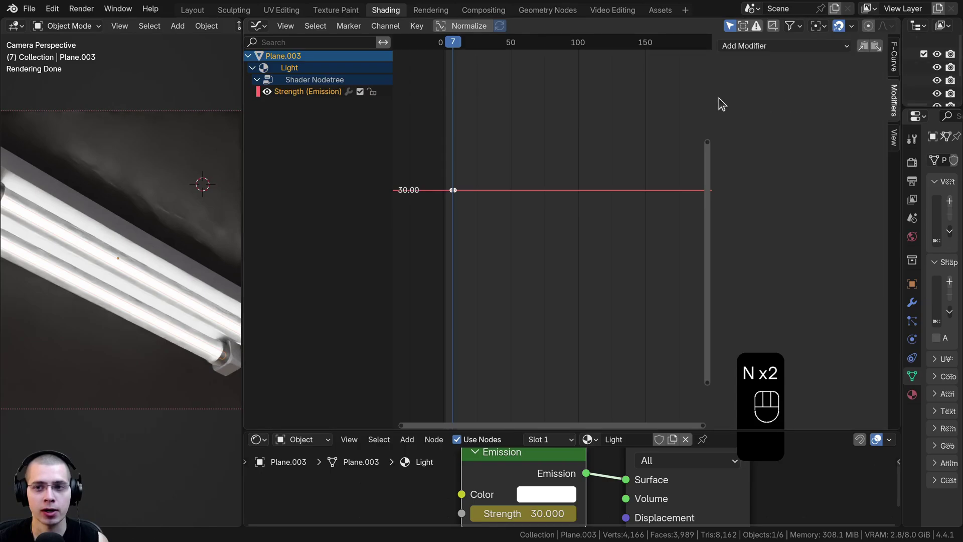
left_click_drag(717, 98, 756, 95)
left_click_drag(902, 131, 922, 126)
left_click(838, 45)
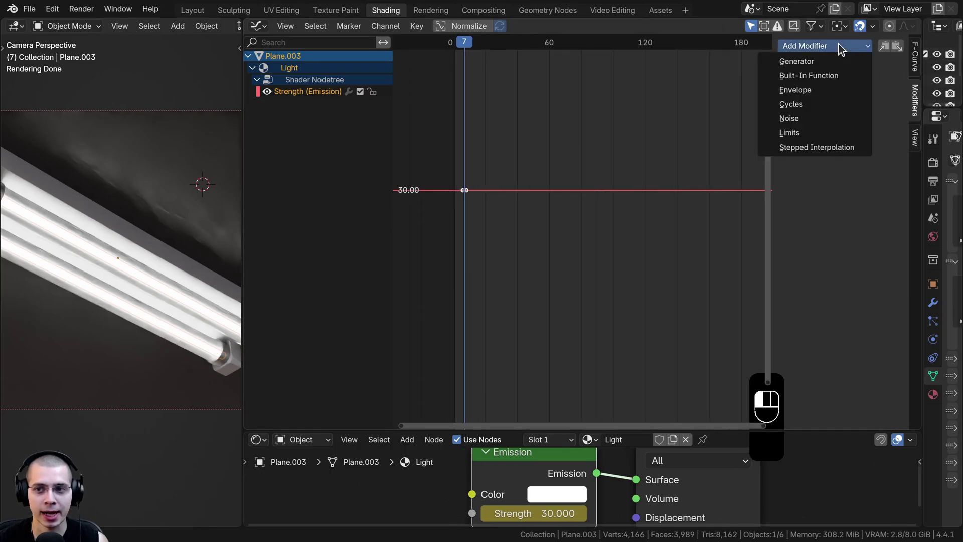
left_click(805, 126)
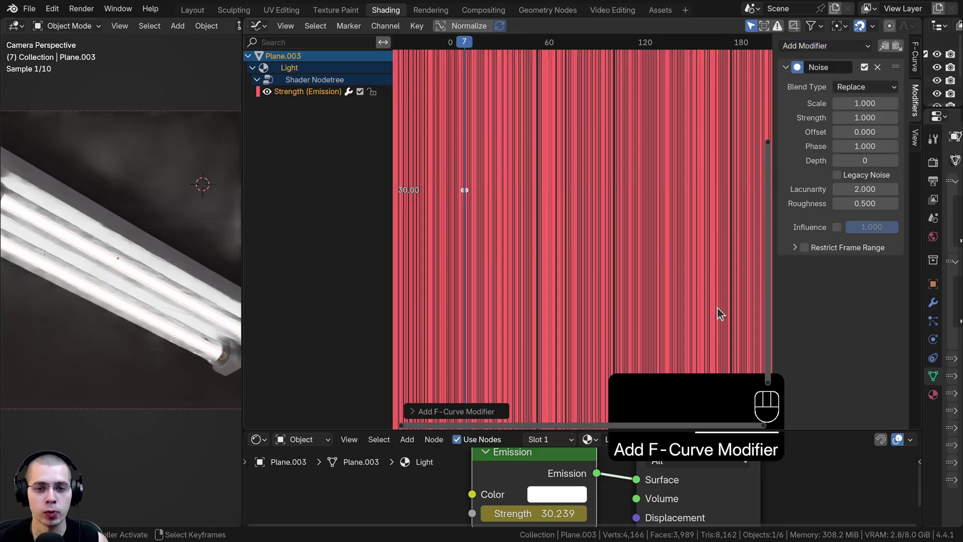
Examine the noise pattern on the emission strength curve while playing the animation
middle_click_drag(607, 120, 627, 366, "ctrl")
middle_click_drag(446, 171, 569, 200)
key("space")
middle_click_drag(540, 251, 533, 232)
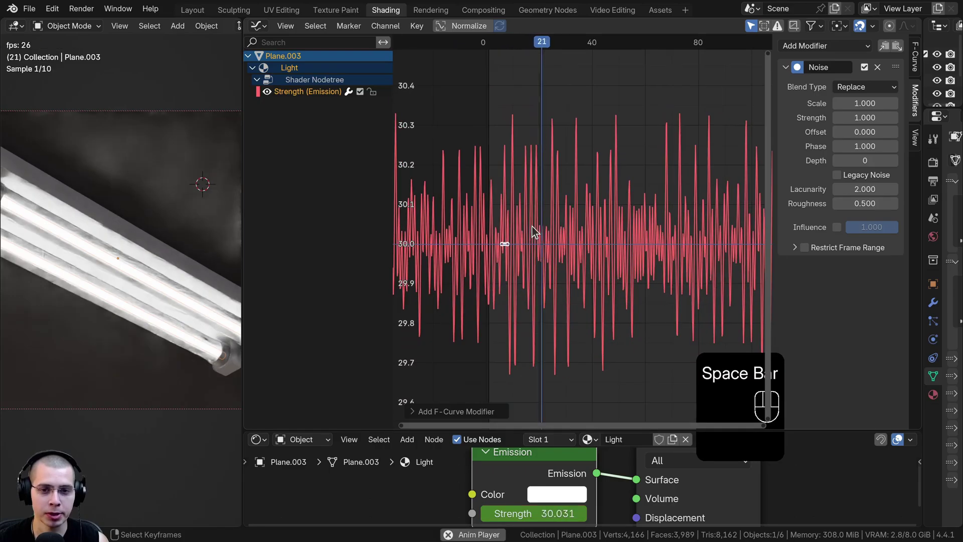
scroll(530, 234, "up", 1)
key("space")
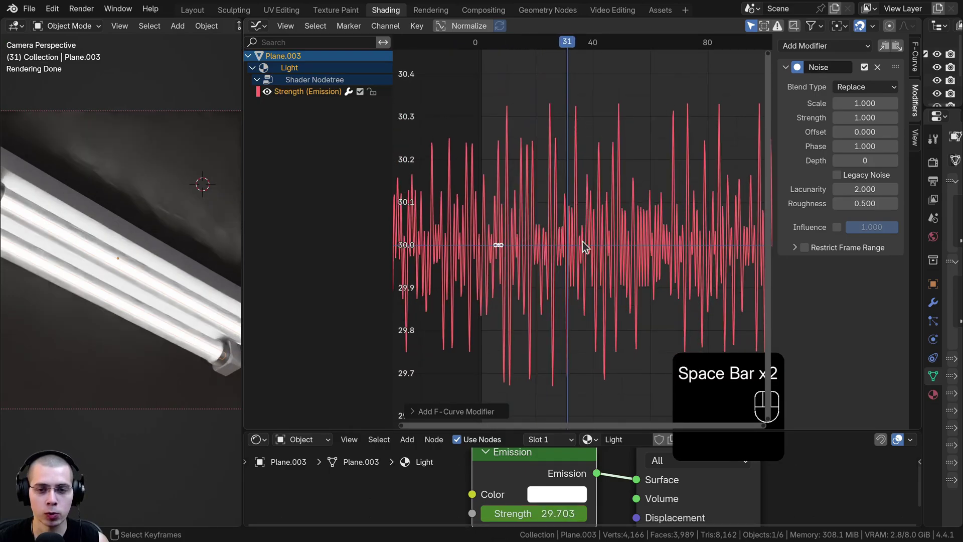
Increase the Noise modifier's Scale to 7.8 to slow down the flicker
left_click_drag(857, 103, 912, 103)
scroll(659, 201, "down", 4)
middle_click_drag(553, 219, 505, 200)
scroll(476, 195, "up", 1)
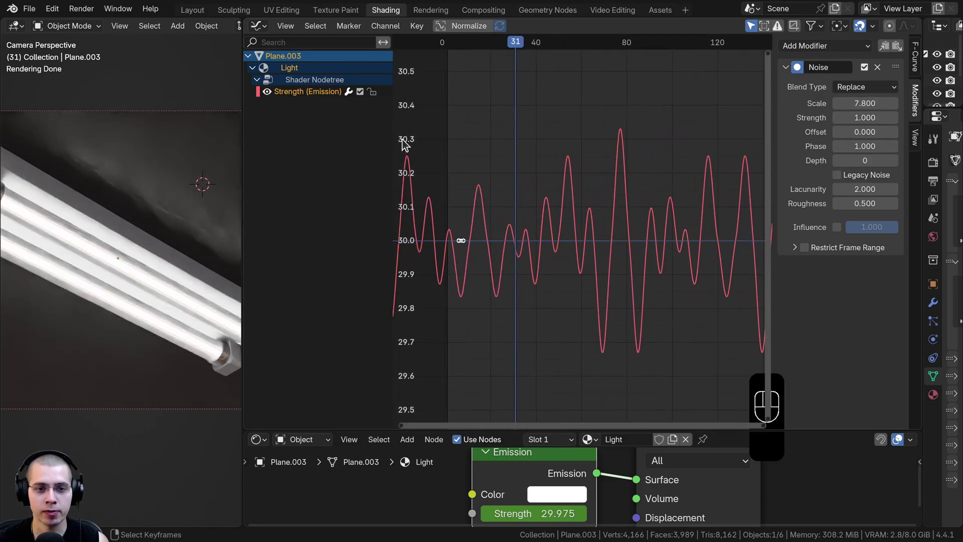
middle_click_drag(566, 485, 558, 455)
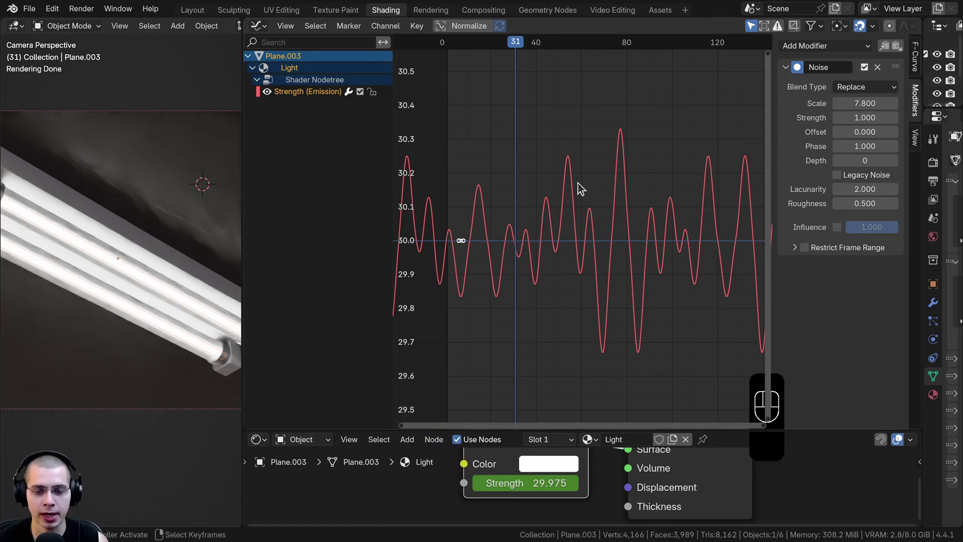
Set the Noise modifier's Strength to 86 and Scale to 8.5, and play the animation to preview the flicker
middle_click_drag(577, 183, 597, 243, "ctrl")
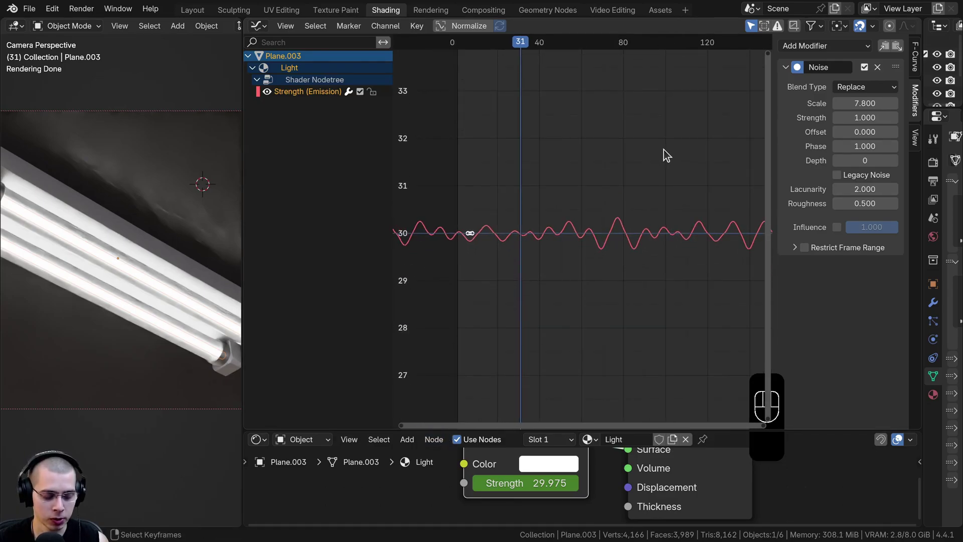
mouse_move(663, 150)
middle_mouse_down("ctrl")
mouse_move(649, 139)
mouse_move(655, 150)
middle_mouse_up("ctrl")
key("space")
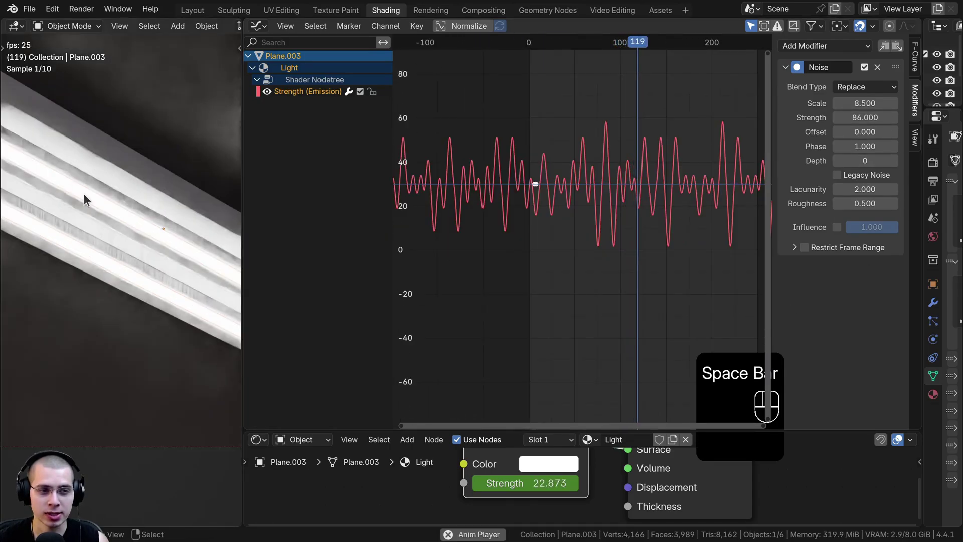
Set the Noise modifier's Strength to 240.5 and briefly play the animation to preview the stronger flicker
key("space")
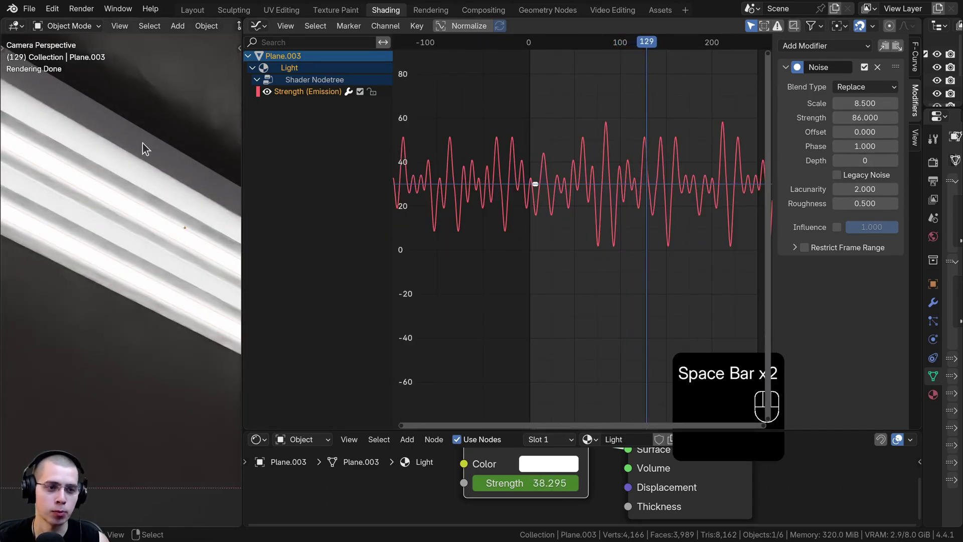
middle_click_drag(450, 248, 447, 230)
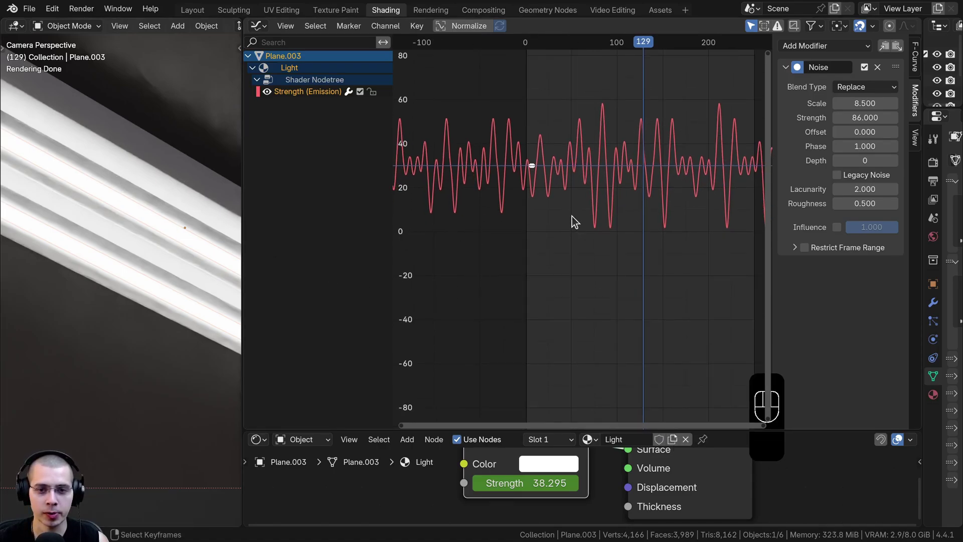
left_click_drag(864, 103, 897, 117)
right_click(897, 103)
key("space")
key("space")
Examine the highest peaks and lowest dips of the emission strength curve by scrubbing to them and previewing the light
right_click(582, 224, "shift")
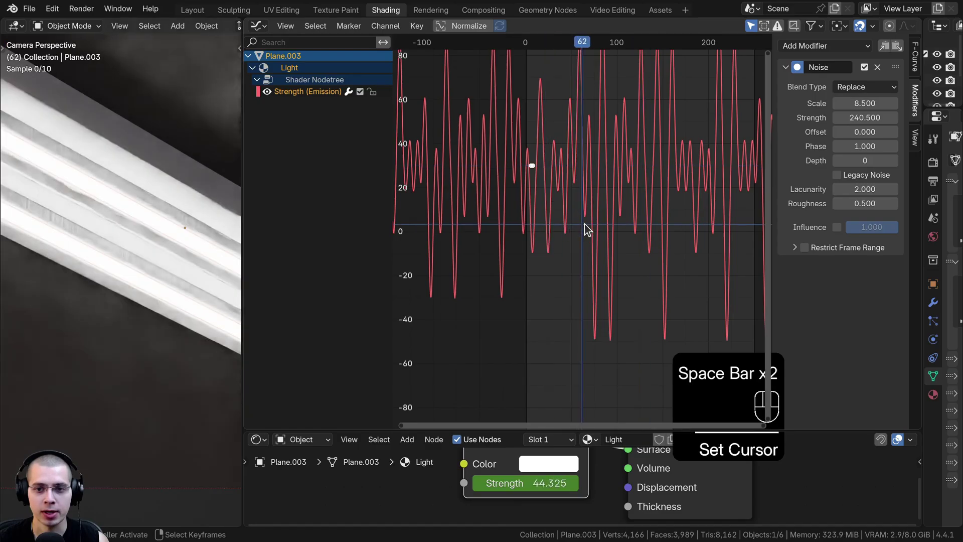
left_click(593, 224)
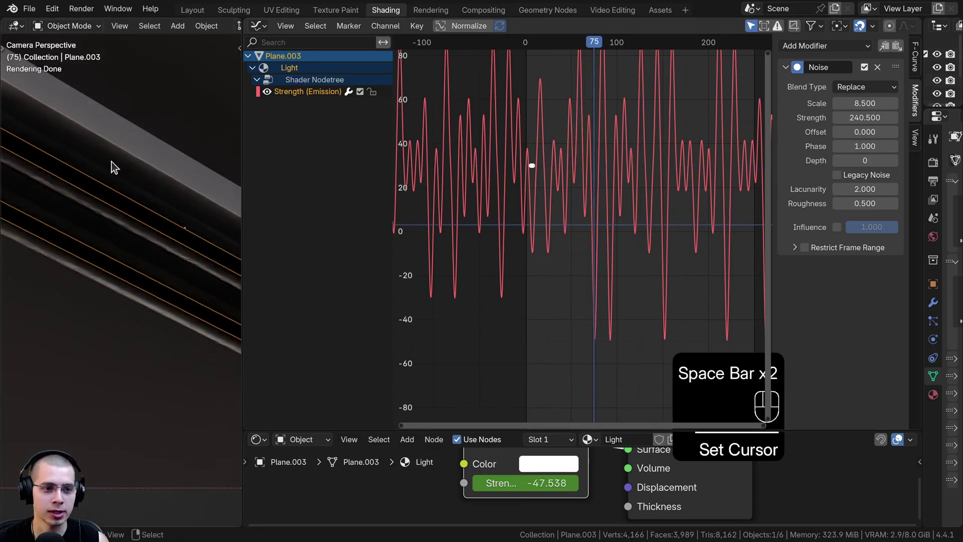
middle_click_drag(585, 174, 586, 250)
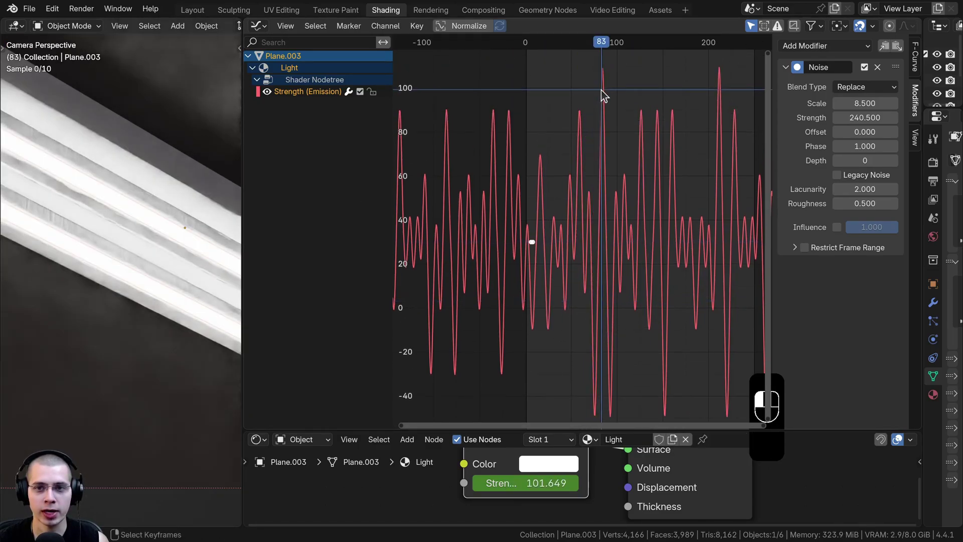
left_click_drag(596, 89, 583, 66)
key("space")
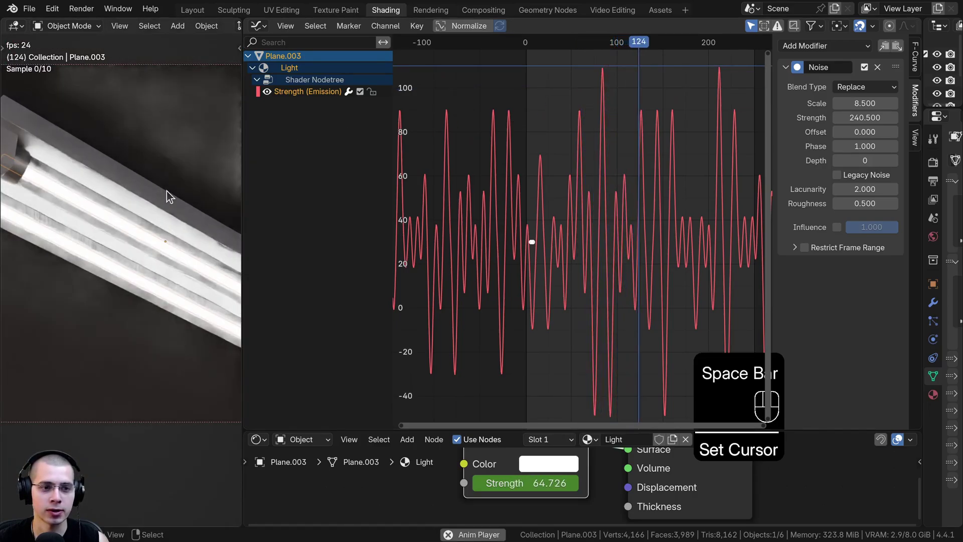
key("space")
middle_click_drag(533, 81, 560, 95, "ctrl")
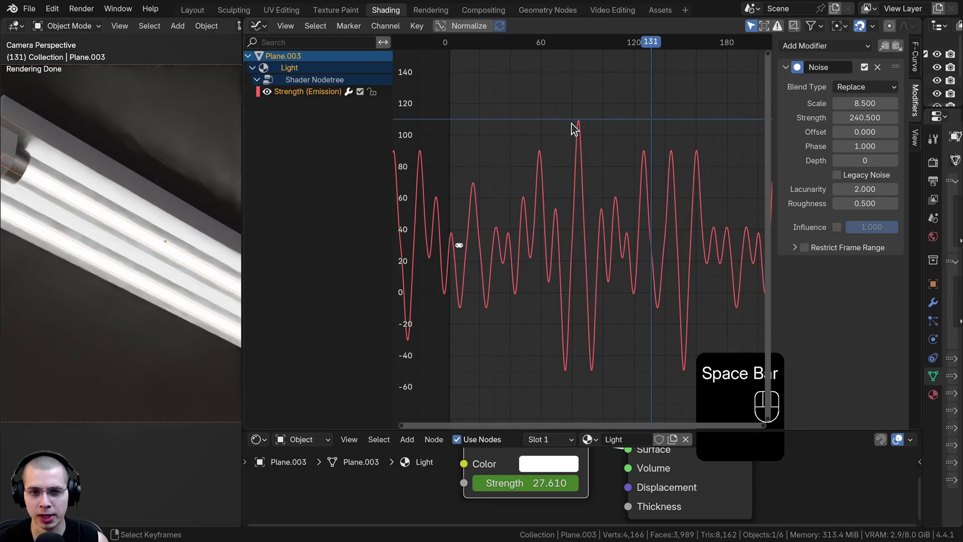
left_click_drag(573, 124, 578, 127)
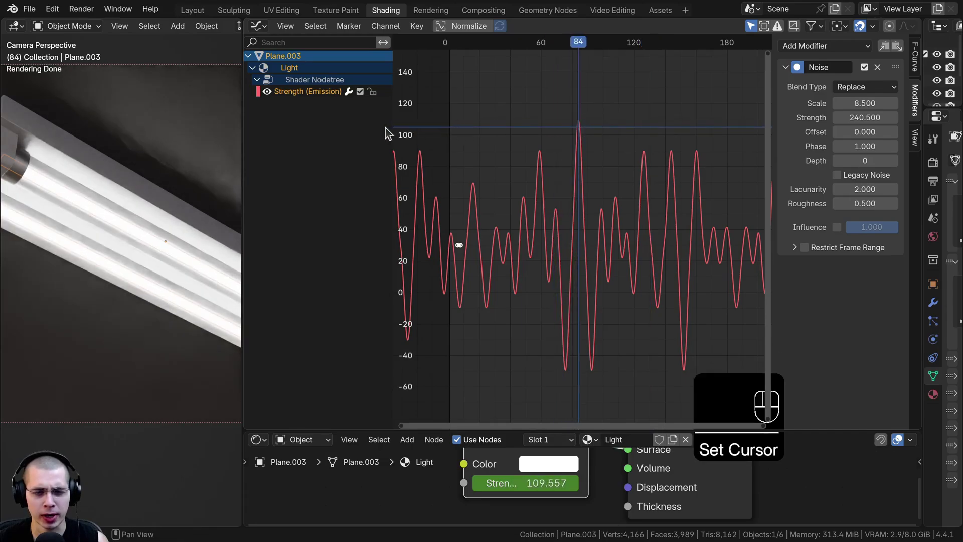
scroll(582, 356, "up", 2)
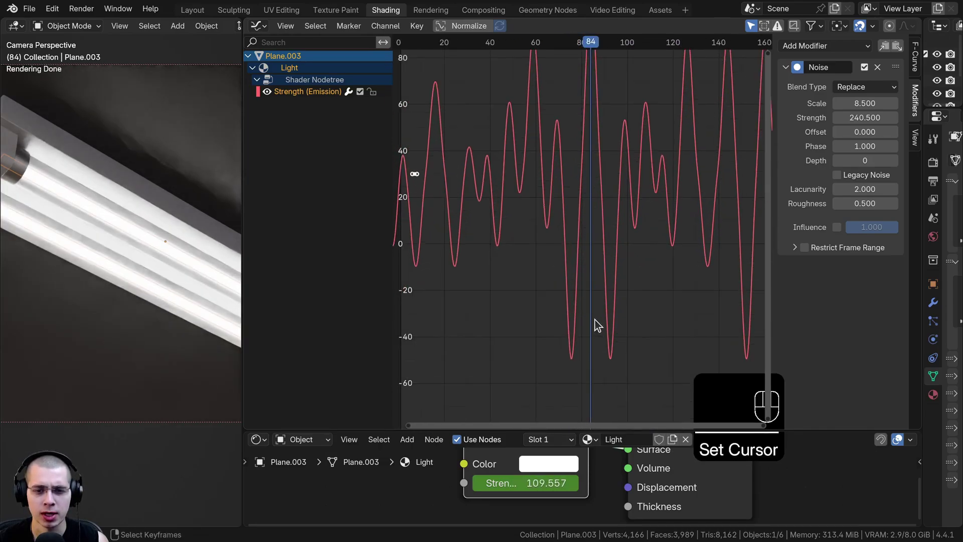
left_click_drag(572, 350, 573, 350)
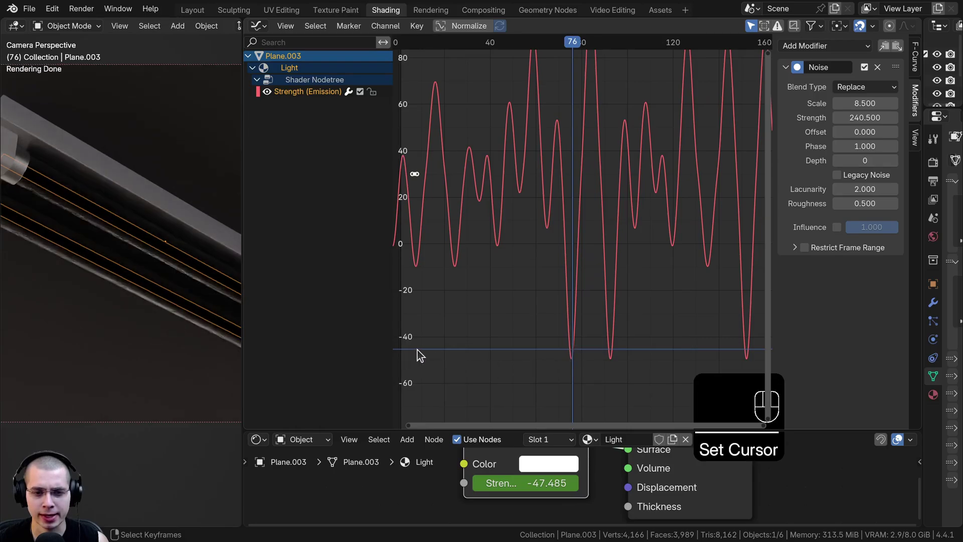
middle_click_drag(605, 326, 583, 147, "ctrl")
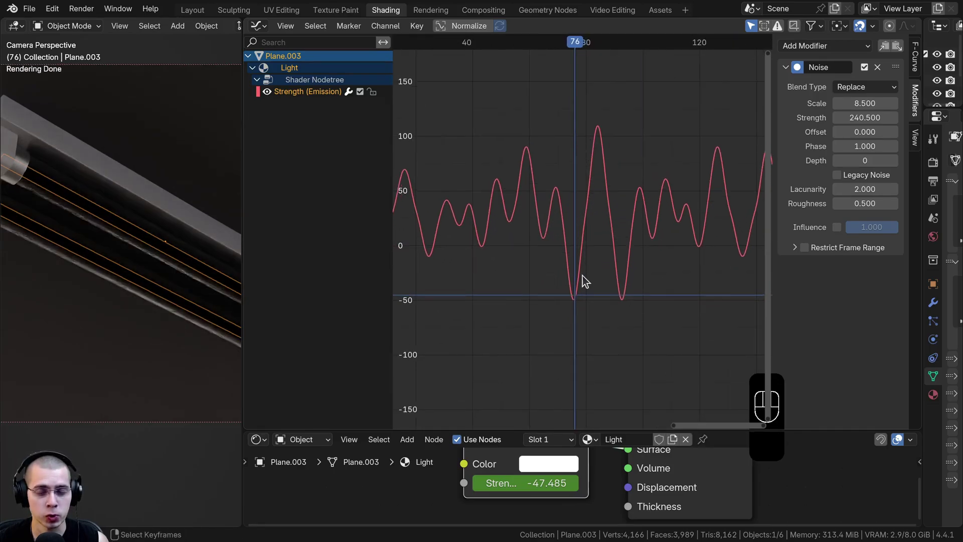
Add a Limits modifier to the emission strength curve and enable its Minimum Y at 0
left_click(812, 48)
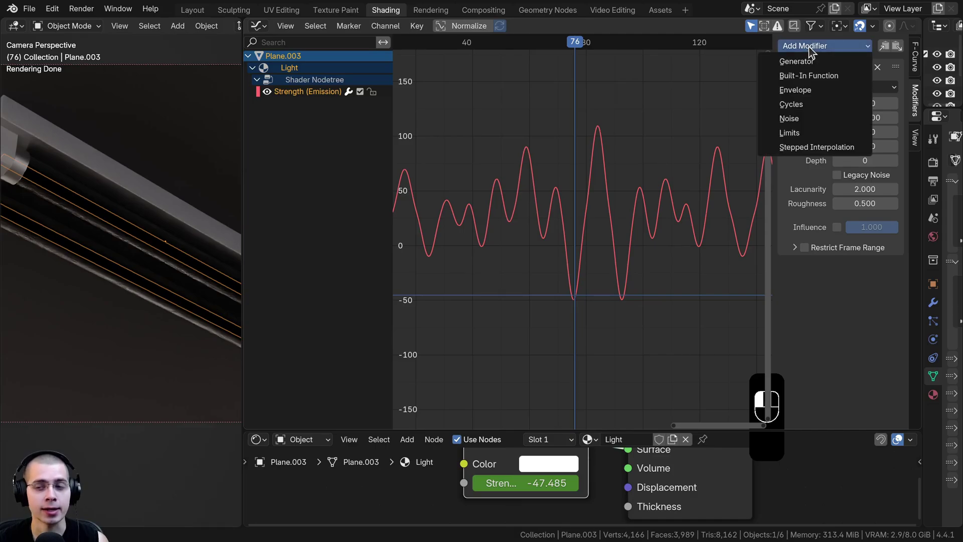
left_click(792, 133)
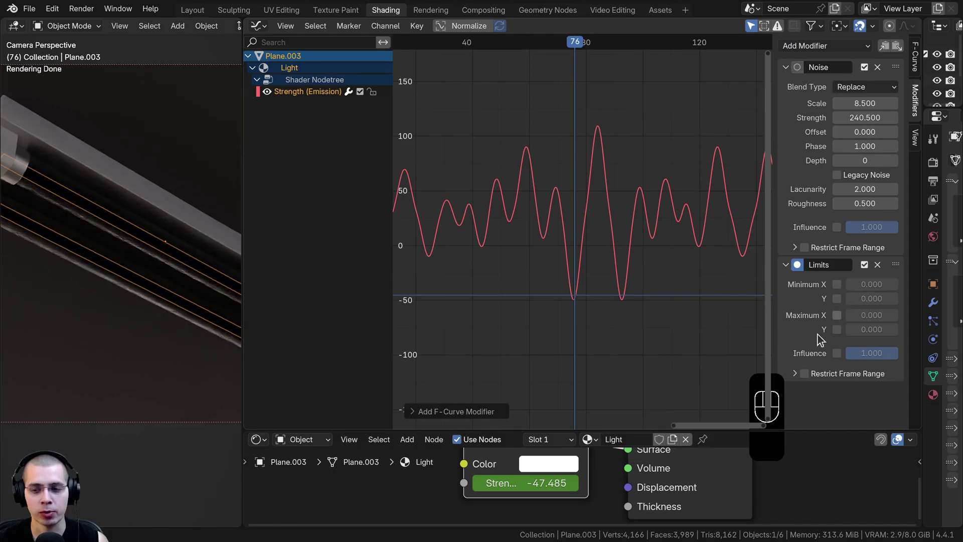
left_click(836, 299)
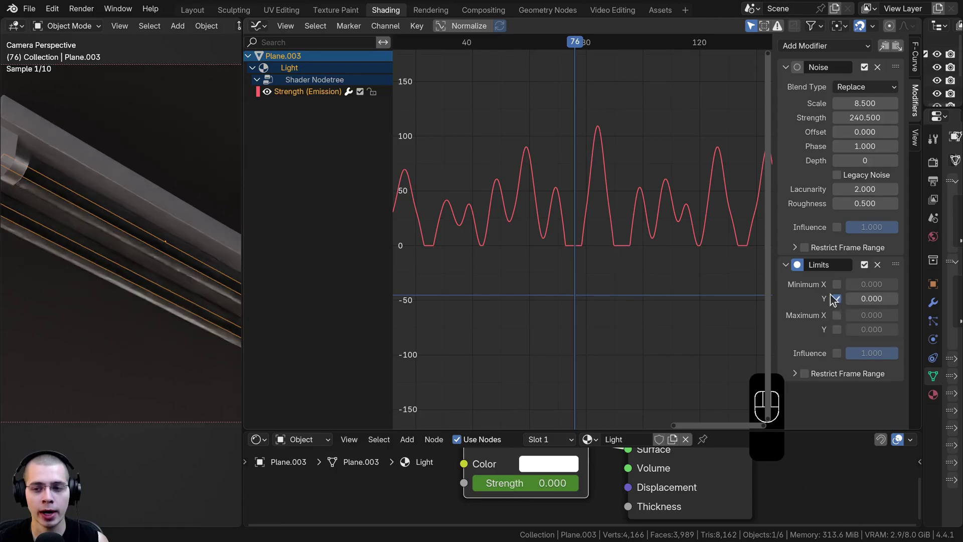
scroll(440, 243, "down", 1)
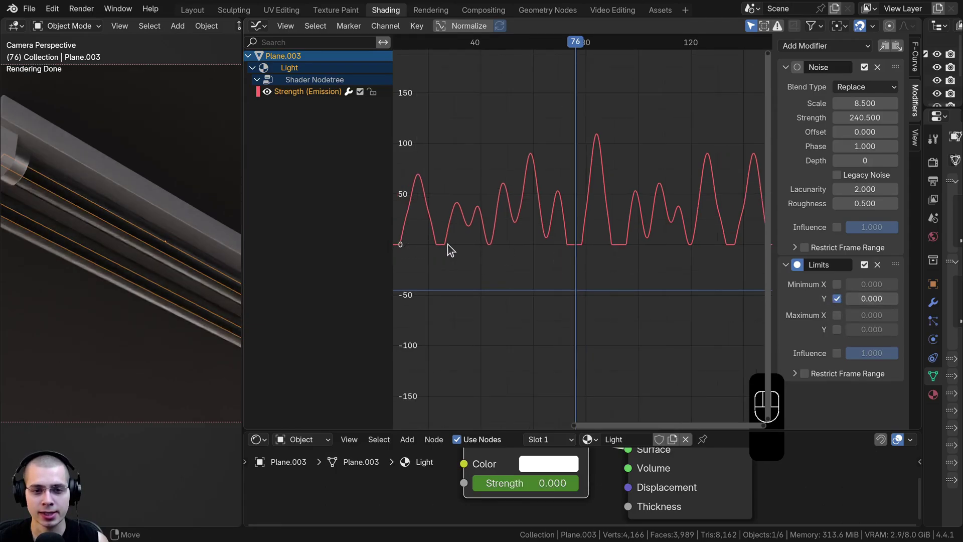
right_click_drag(575, 281, 576, 239)
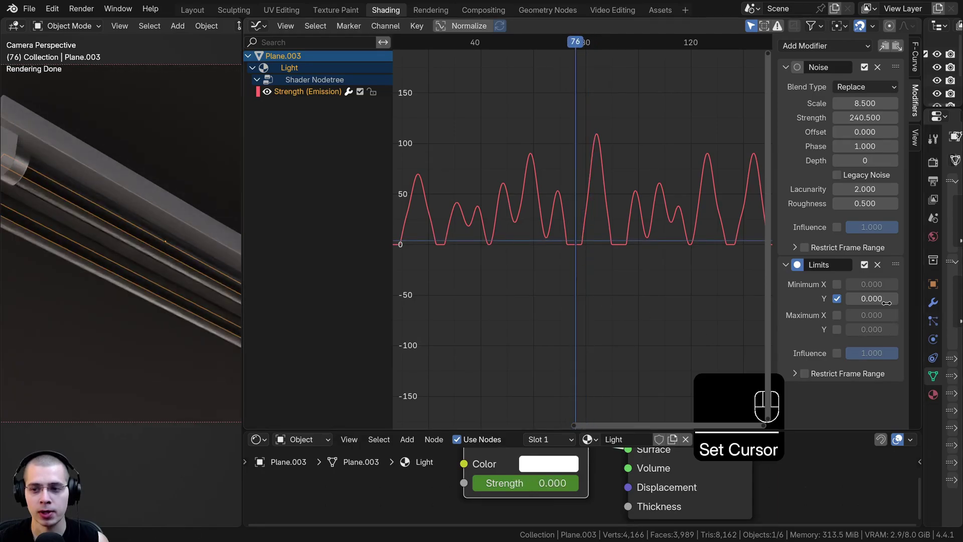
Enable the Limits modifier's Maximum Y with a value of 26.7
mouse_move(869, 298)
left_mouse_down()
mouse_move(953, 298)
mouse_move(817, 298)
mouse_move(858, 298)
left_mouse_up()
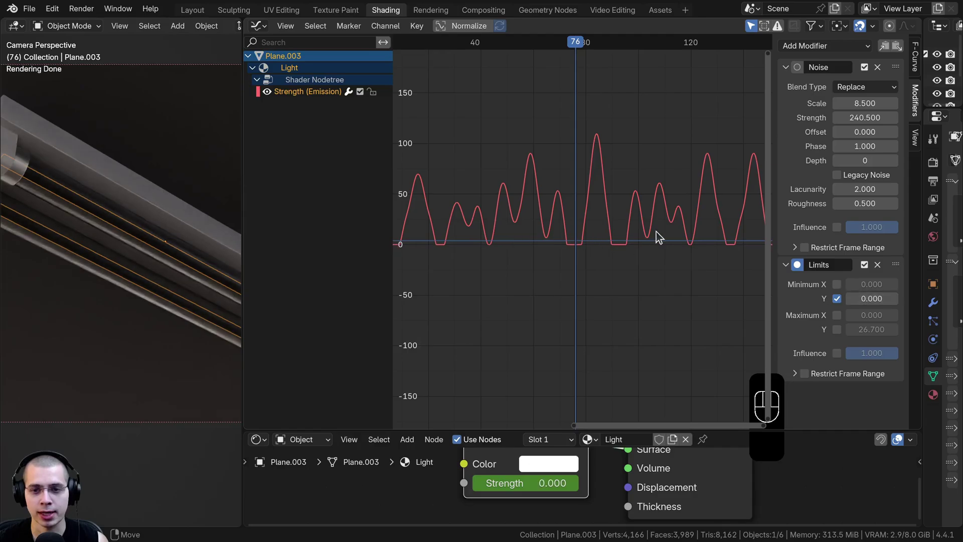
middle_click_drag(656, 232, 702, 250, "ctrl")
middle_click_drag(437, 251, 507, 239, "ctrl")
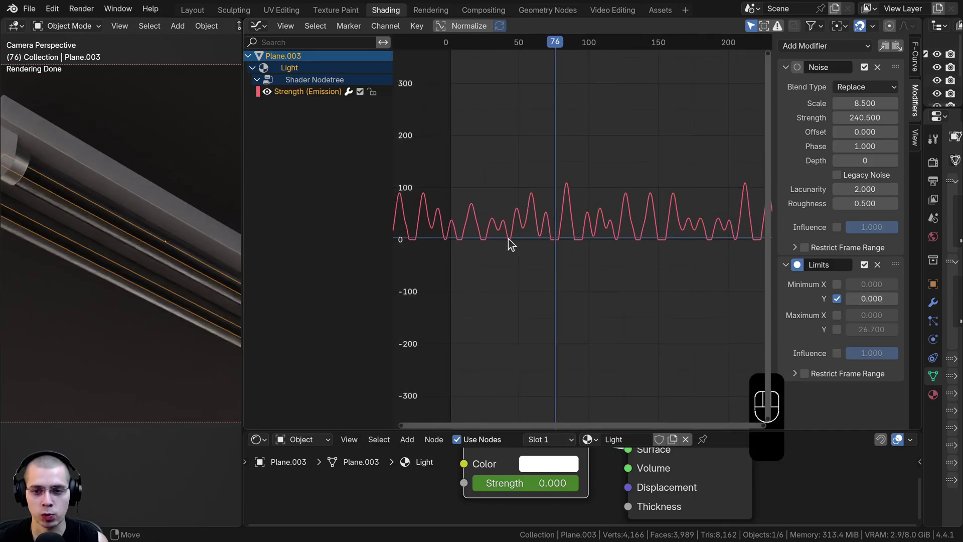
middle_click_drag(641, 250, 641, 252)
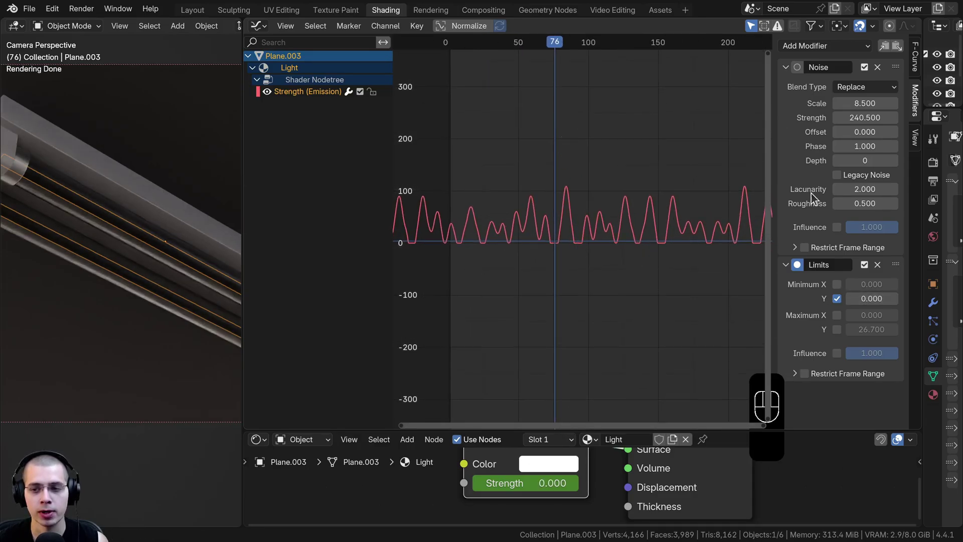
left_click(836, 329)
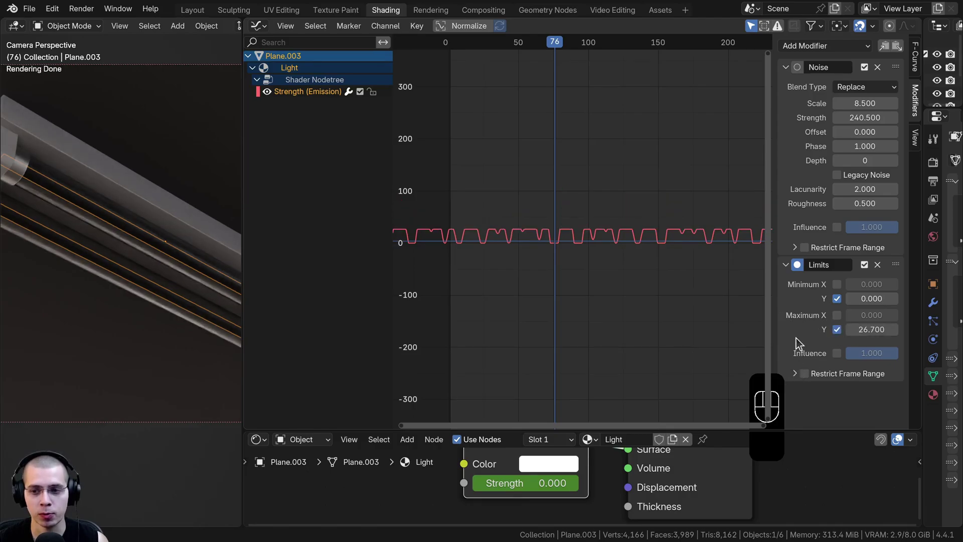
Set the Limits modifier's Maximum Y to 69.9 and check the capped peak at frame 84
mouse_move(874, 329)
left_mouse_down()
mouse_move(882, 329)
mouse_move(859, 329)
mouse_move(928, 329)
mouse_move(877, 329)
left_mouse_up()
scroll(602, 228, "up", 11)
left_click_drag(527, 129, 544, 130)
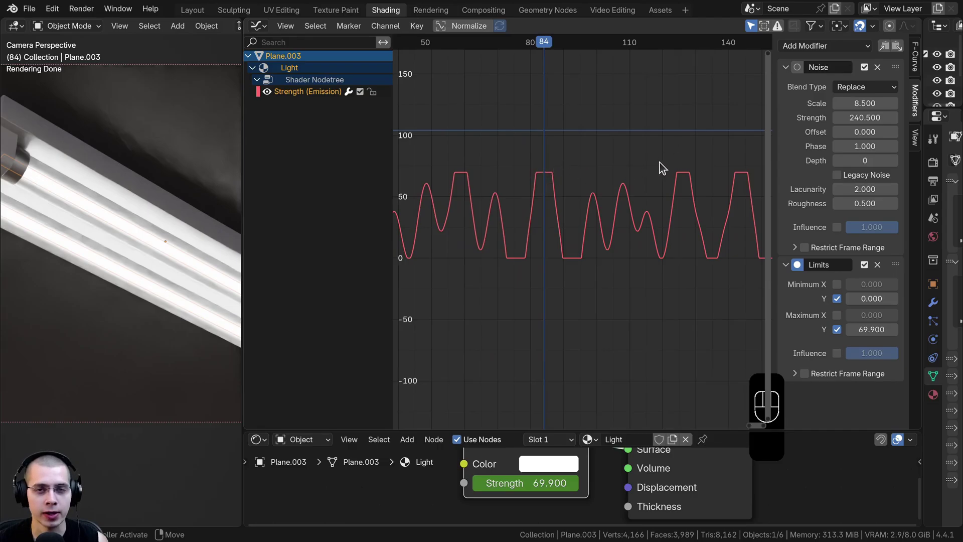
middle_click_drag(631, 189, 420, 181, "ctrl")
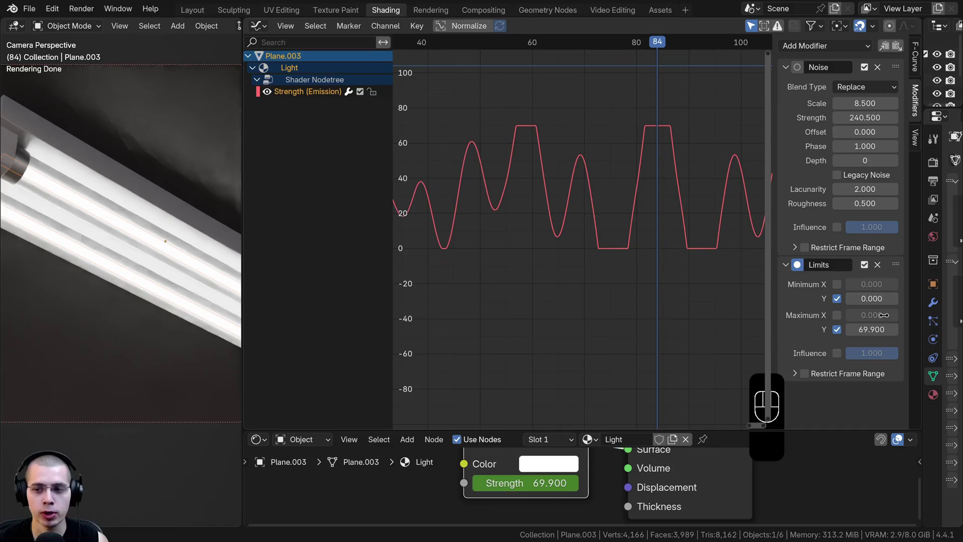
Set the Limits modifier's Maximum Y to 39.7 and play the animation to preview the capped flicker
left_click_drag(872, 329, 690, 329)
middle_click_drag(545, 307, 619, 325)
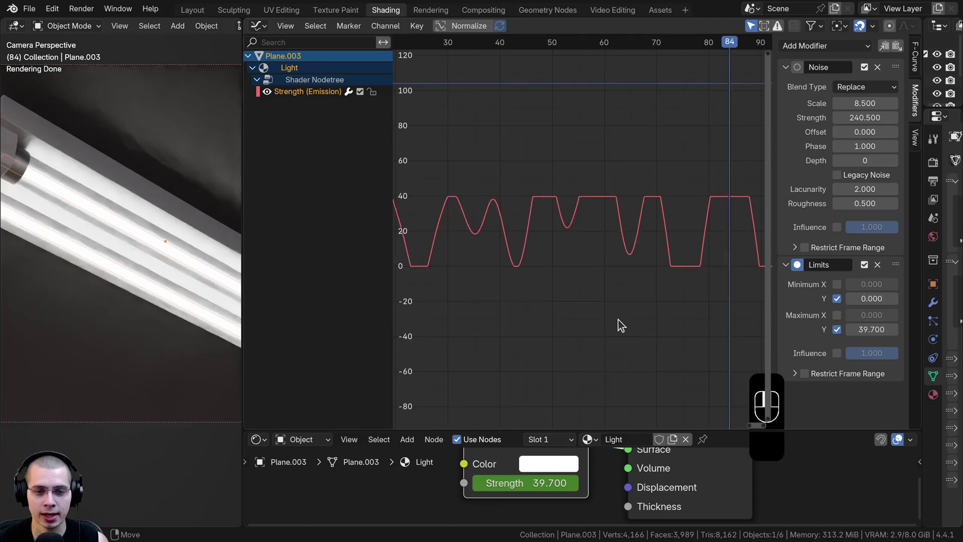
scroll(497, 238, "up", 3)
right_click_drag(497, 279, 532, 189, "shift")
scroll(638, 251, "down", 6)
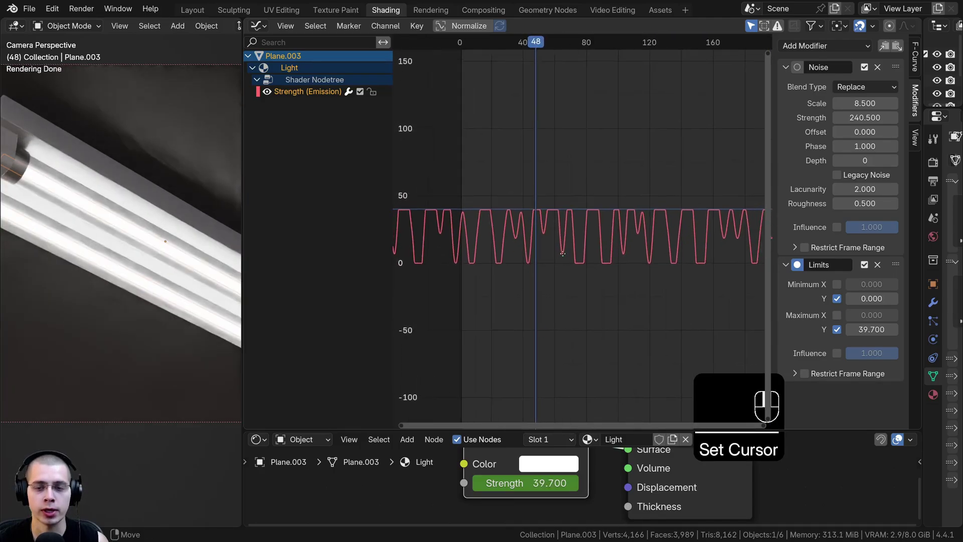
key("space")
scroll(138, 224, "down", 2)
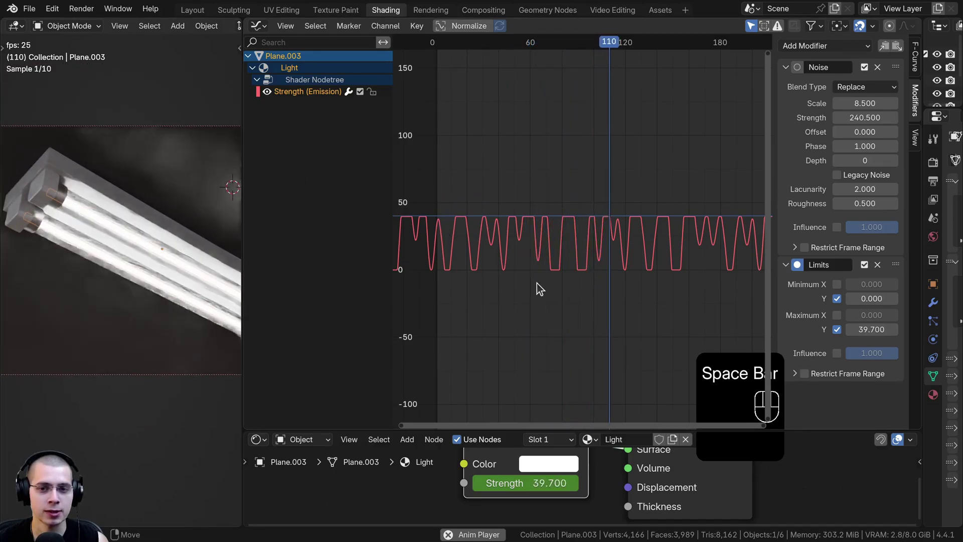
scroll(537, 283, "up", 1)
key("space")
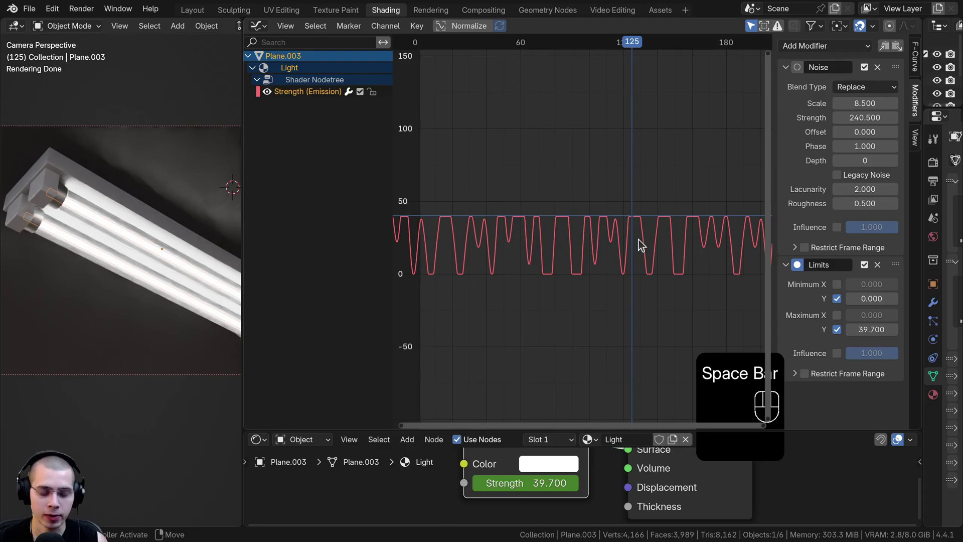
Move the emission strength keyframe upward along the Y axis and play the animation to check the flicker
key("y")
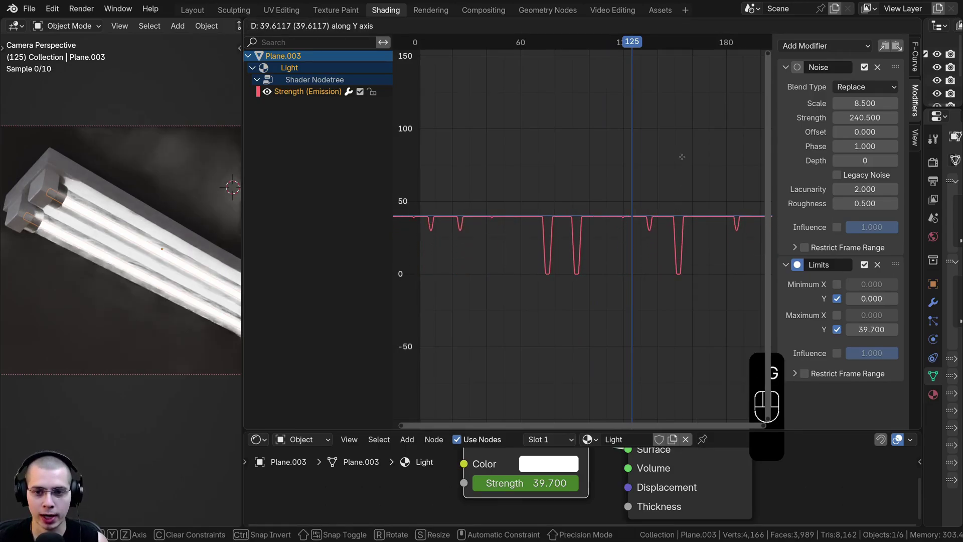
left_click(684, 153)
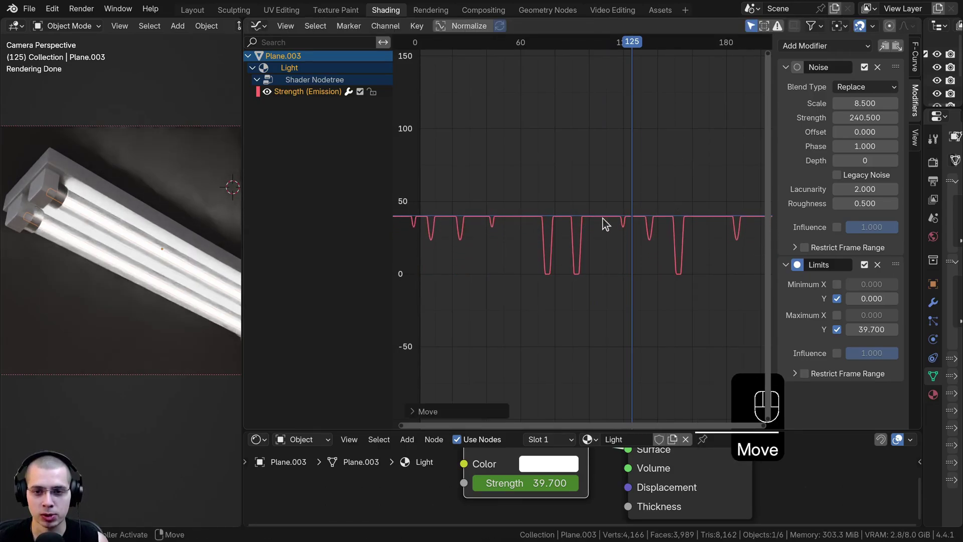
key("space")
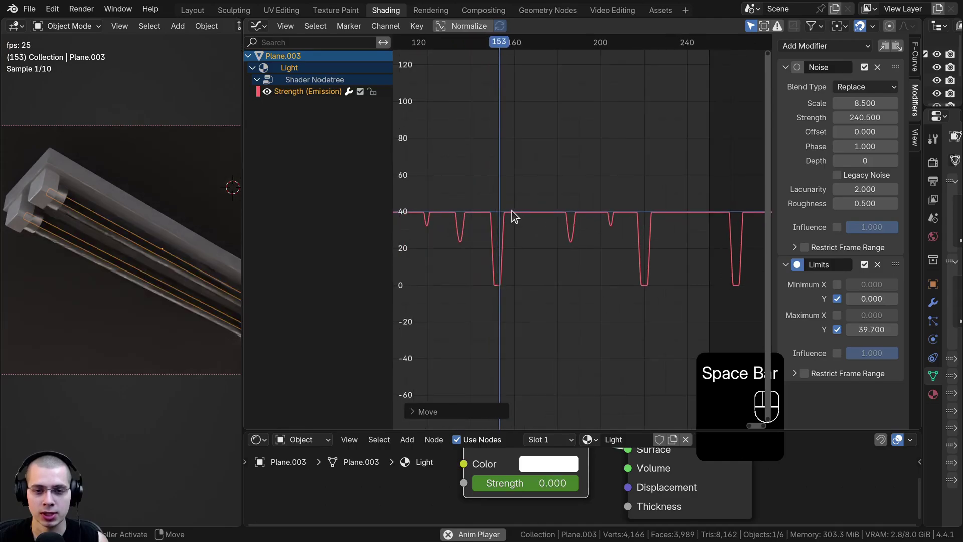
key("space")
Examine the flat stretches, shallow dips and full drops of the strength curve by scrubbing and playing the animation
left_click(524, 215)
scroll(538, 221, "up", 4)
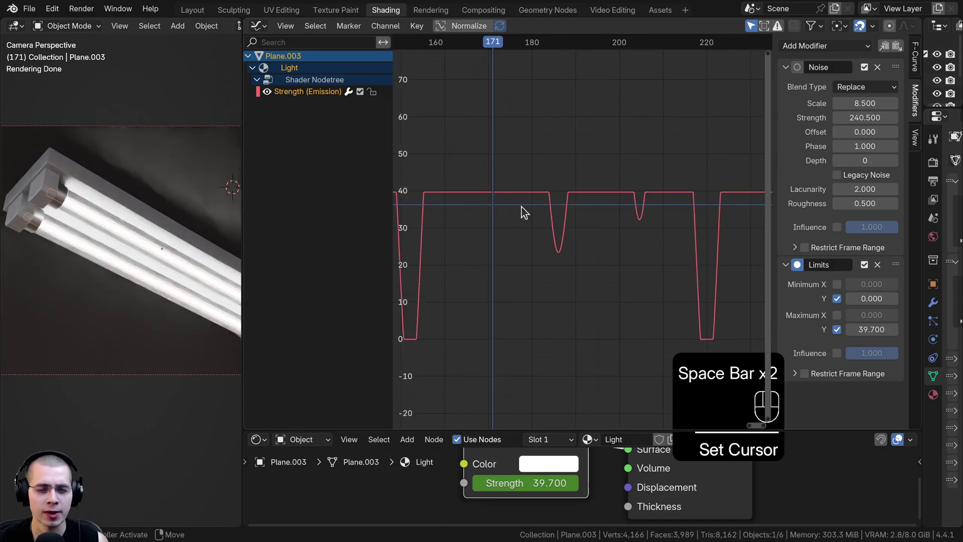
key("space")
key("space")
left_click(550, 185)
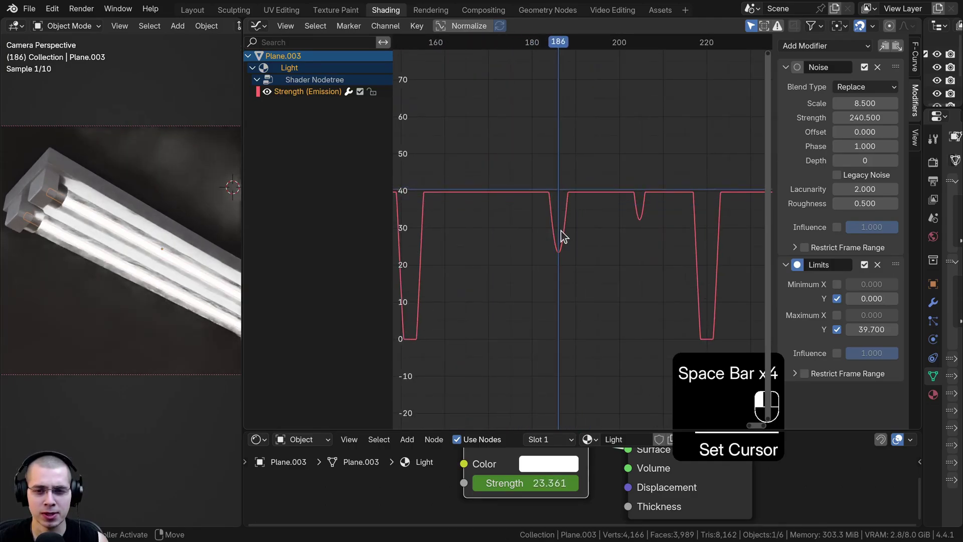
left_click_drag(560, 231, 562, 256)
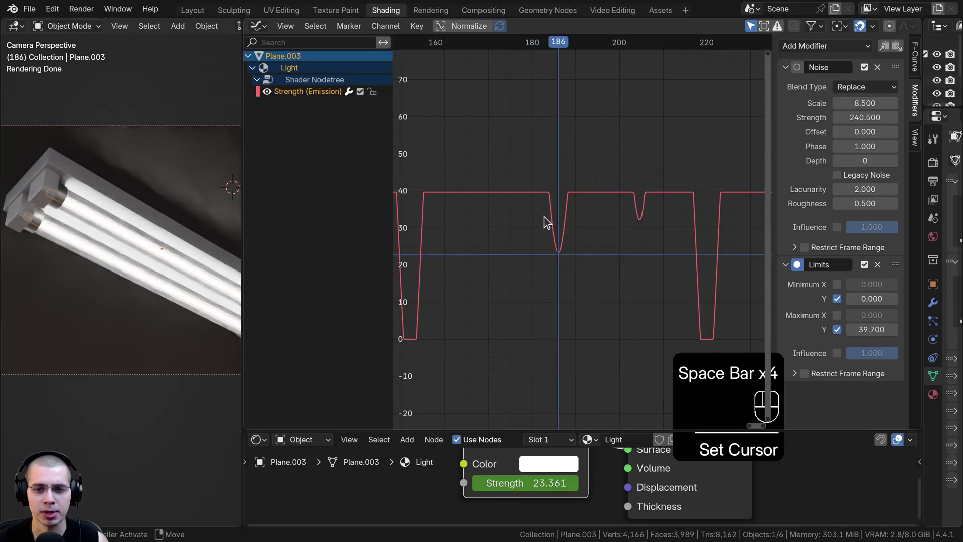
key("space")
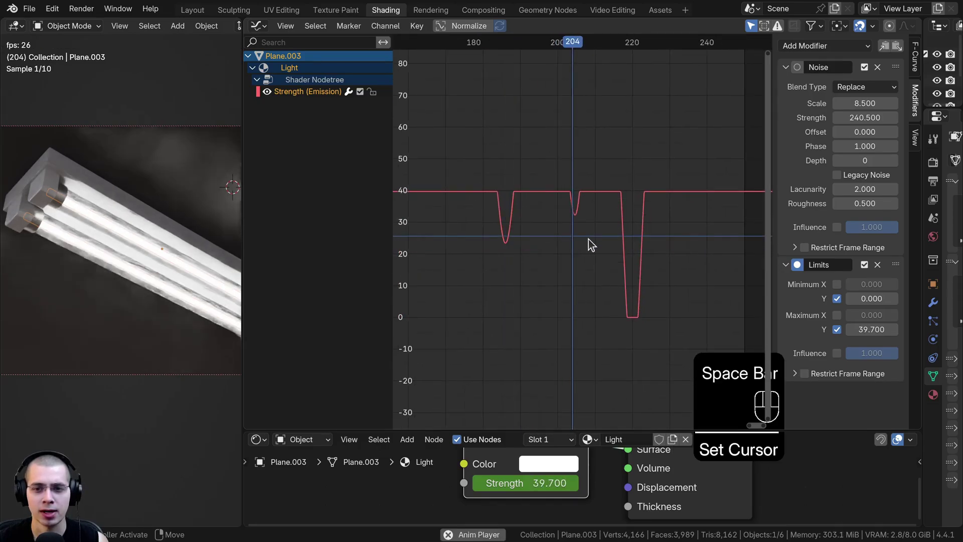
key("space")
left_click_drag(623, 280, 647, 287)
scroll(558, 274, "down", 1)
scroll(559, 275, "down", 6)
middle_click_drag(537, 251, 724, 266)
left_click_drag(538, 265, 458, 263)
scroll(506, 245, "down", 3)
key("space")
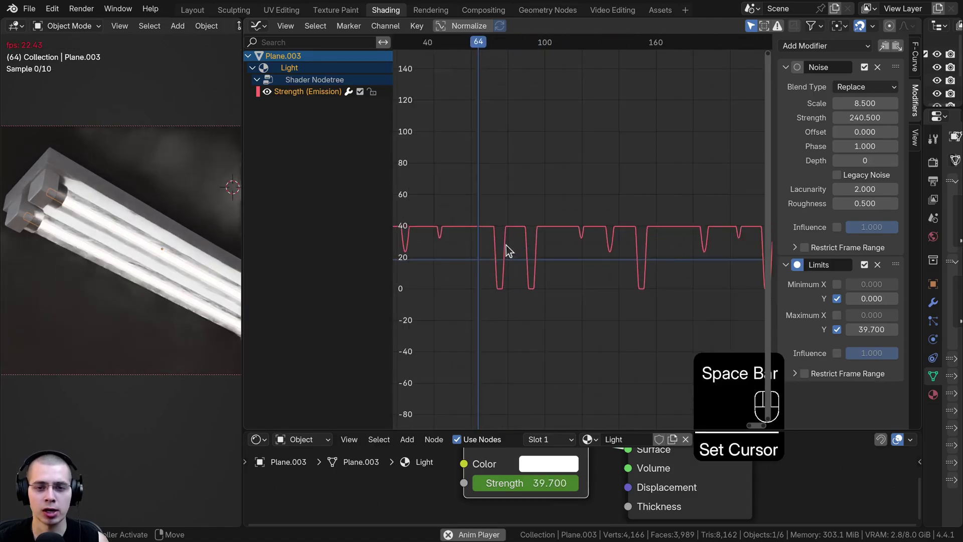
key("g")
right_click(599, 242)
scroll(596, 251, "down", 2)
key("space")
key("g")
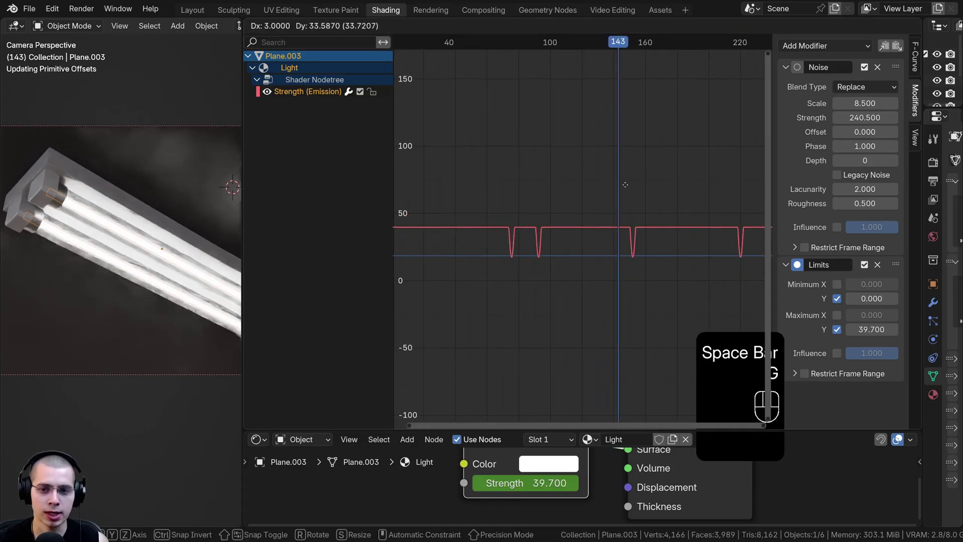
right_click(618, 224)
scroll(602, 216, "down", 10)
middle_click_drag(580, 194, 583, 182, "ctrl")
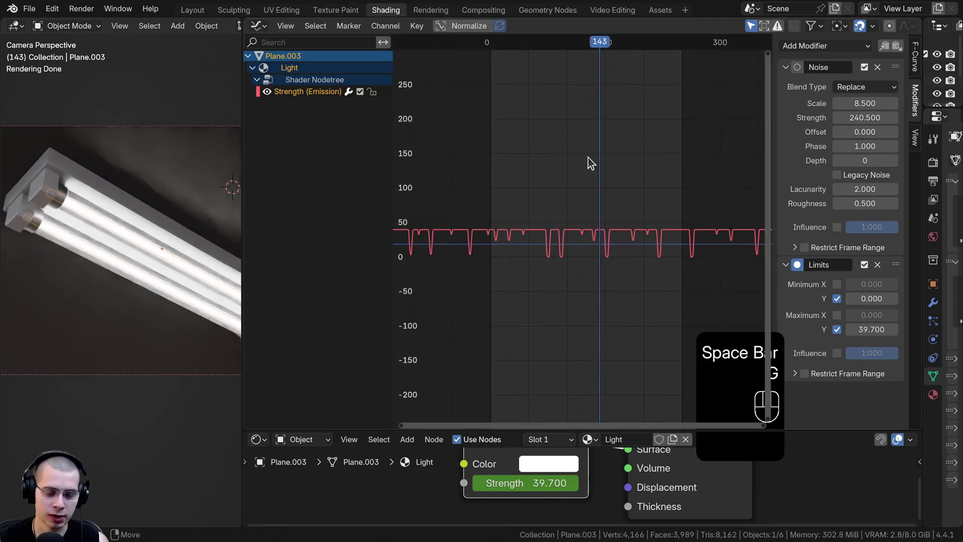
Move the emission strength keyframe downward until the curve stays mostly at zero with short peaks, and play the animation to check the flicker
key("g")
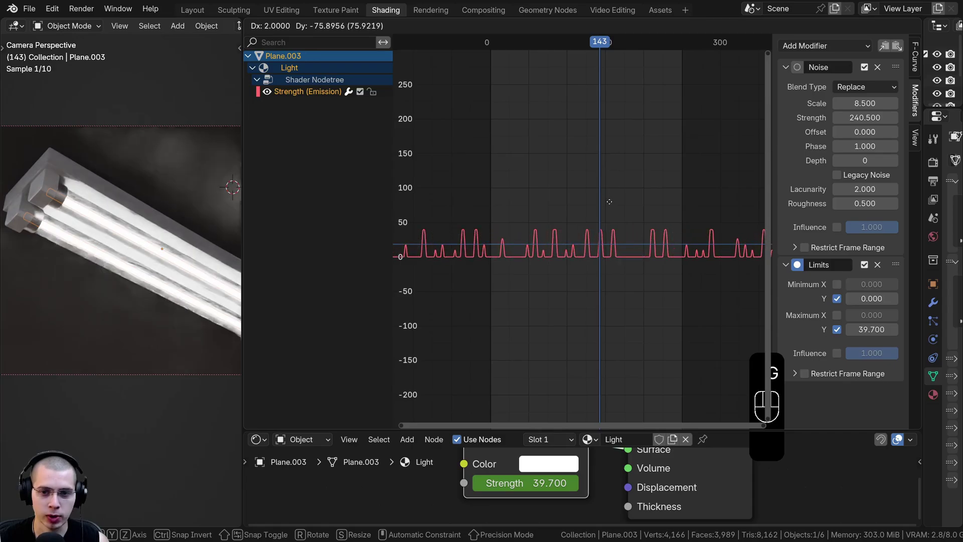
left_click(613, 192)
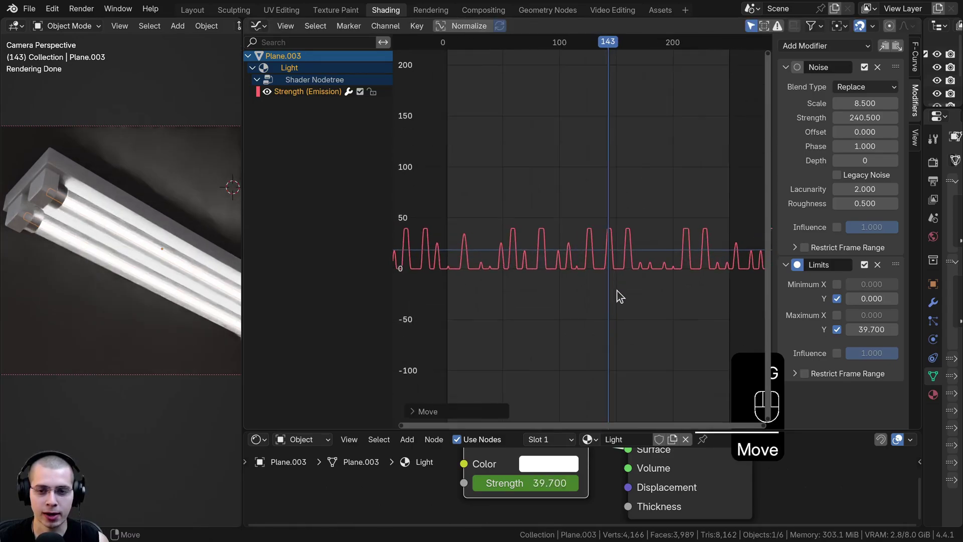
scroll(630, 290, "up", 3)
key("space")
key("space")
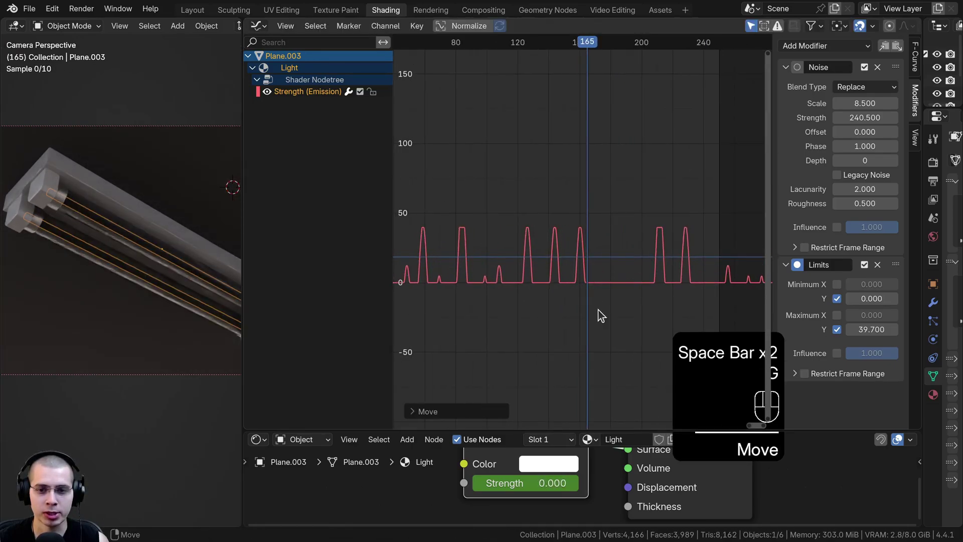
left_click(647, 288)
right_click(484, 289, "shift")
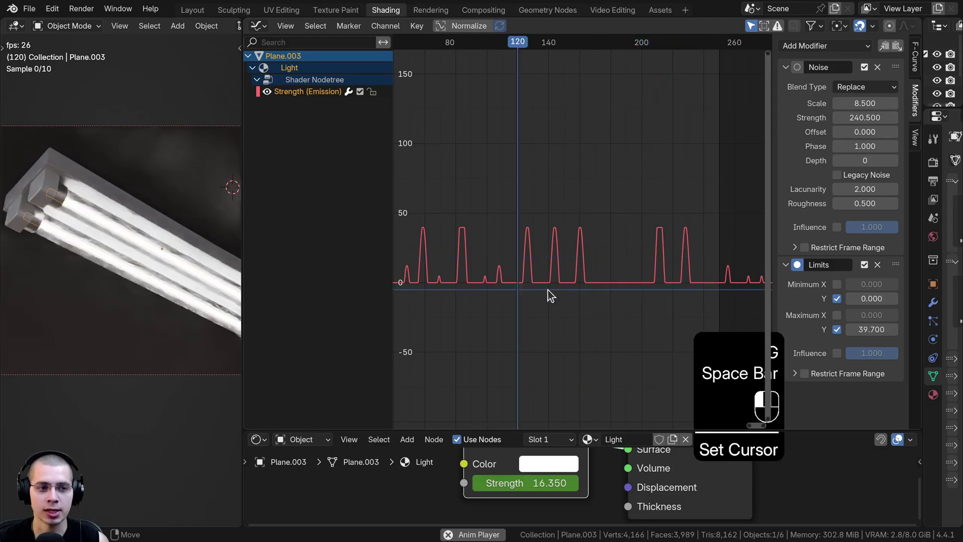
key("space")
Raise the emission strength keyframe so the curve swings evenly between its limits, and set the Noise modifier's Scale to 31.050
key("g")
left_click_drag(865, 118, 903, 103)
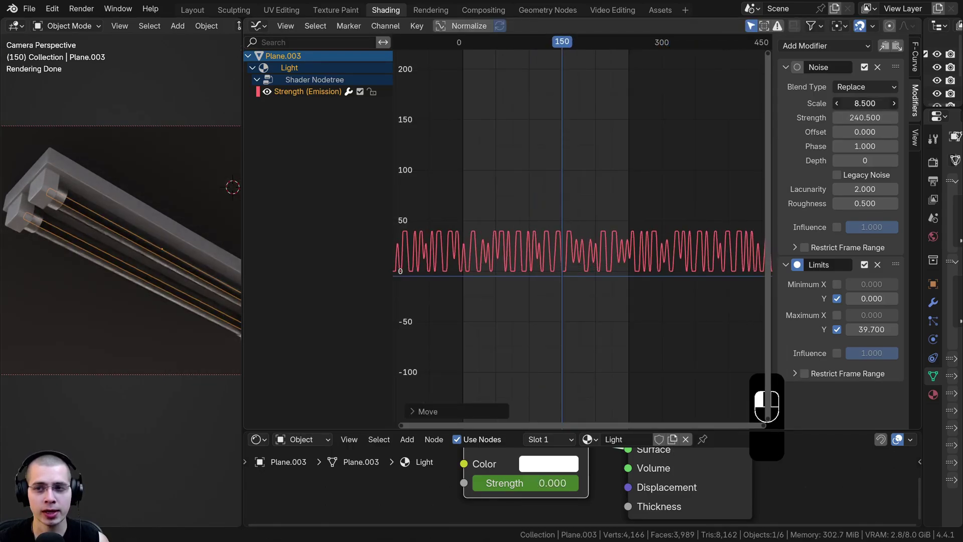
key("shift+space")
Play the animation from the start and examine the gradual ramps between the on and off stretches of the strength curve
scroll(462, 205, "up", 3)
left_click(426, 202)
key("space")
key("space")
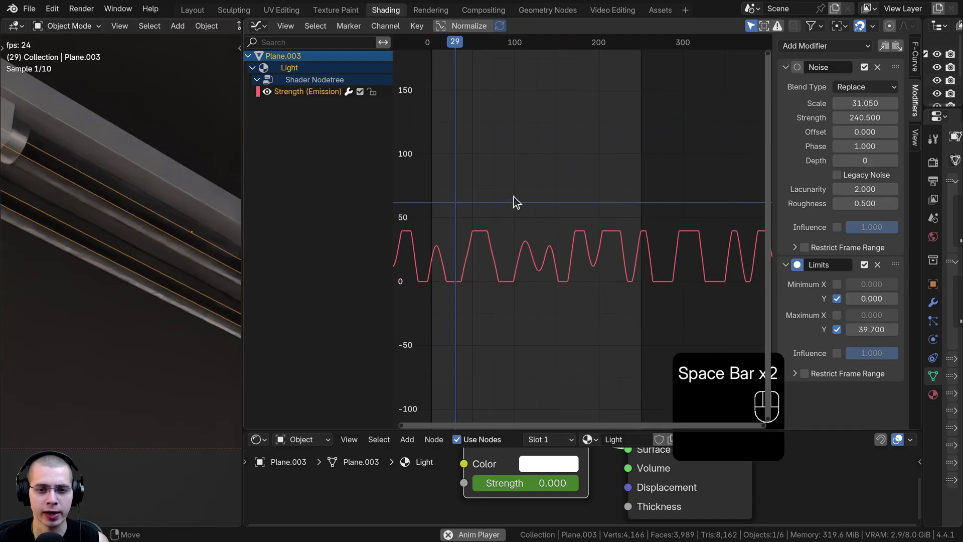
scroll(528, 286, "up", 2)
scroll(527, 286, "up", 2)
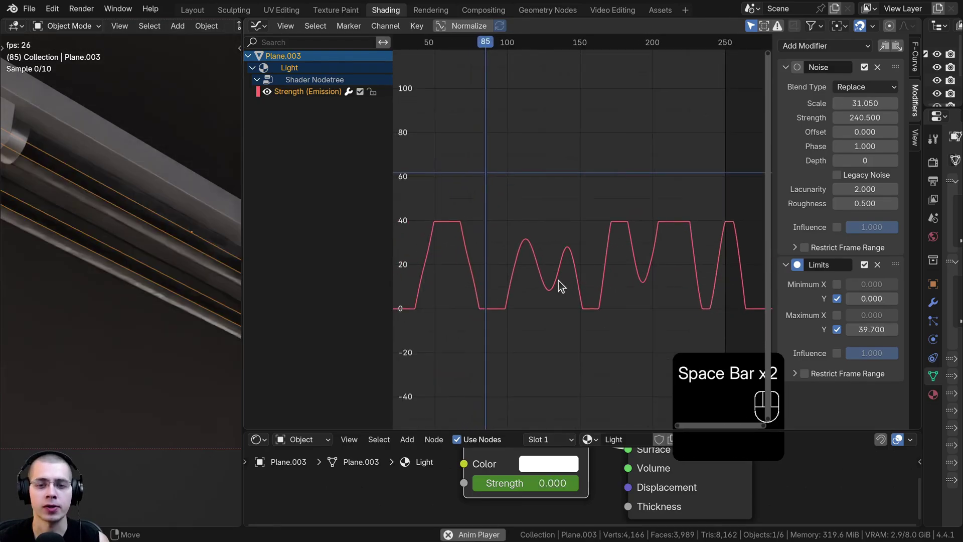
key("space")
middle_click_drag(541, 284, 512, 263, "ctrl")
middle_click_drag(512, 263, 526, 246)
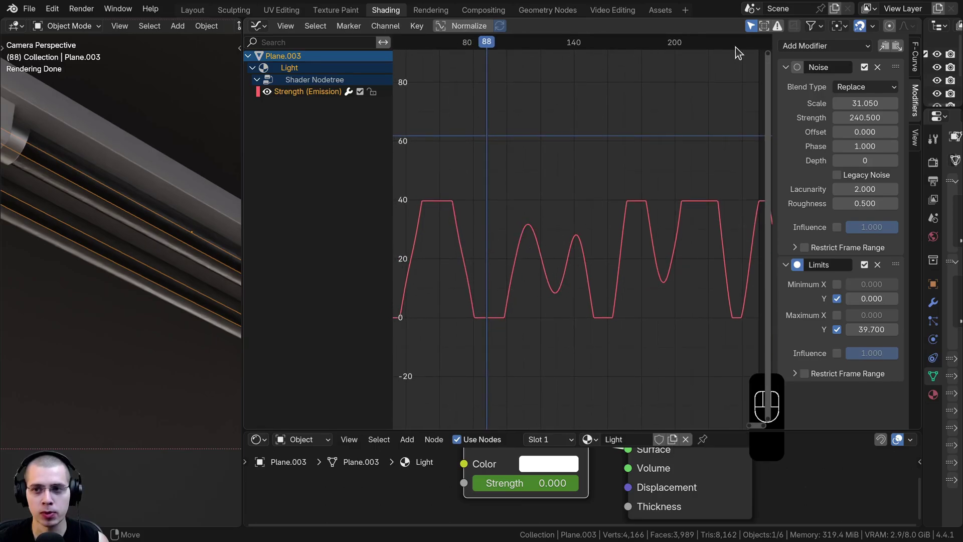
Add a Stepped Interpolation modifier to the emission strength curve and play the animation to preview the stepping
left_click(808, 48)
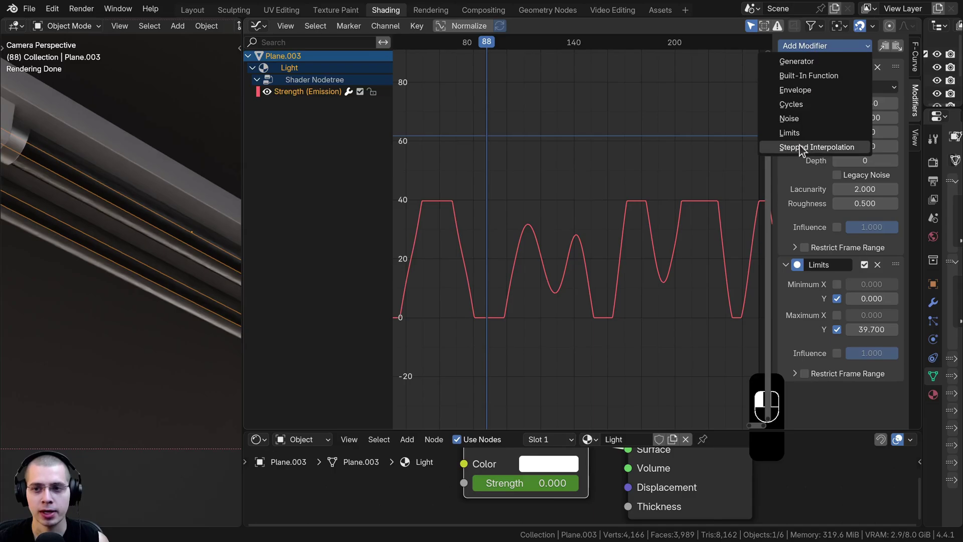
left_click(814, 147)
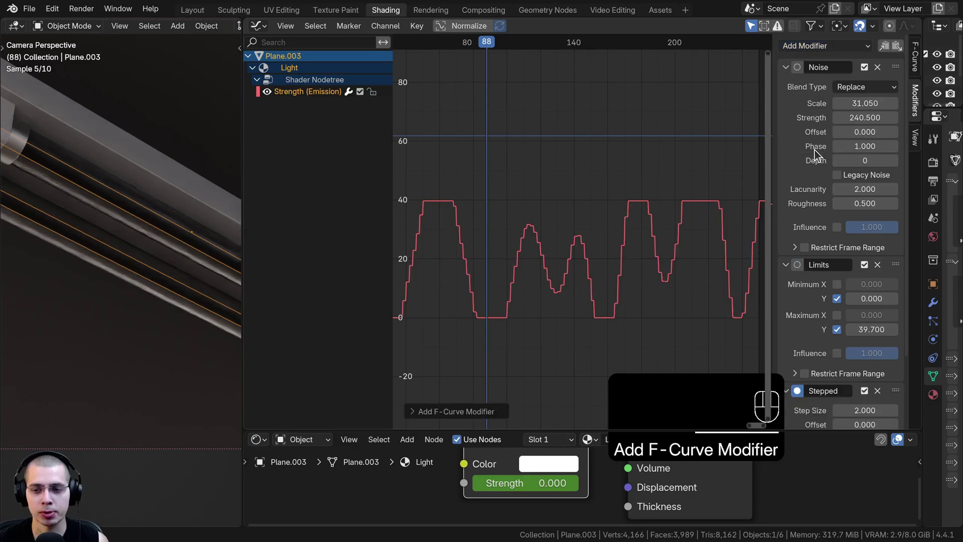
scroll(814, 165, "down", 4)
scroll(442, 215, "up", 2)
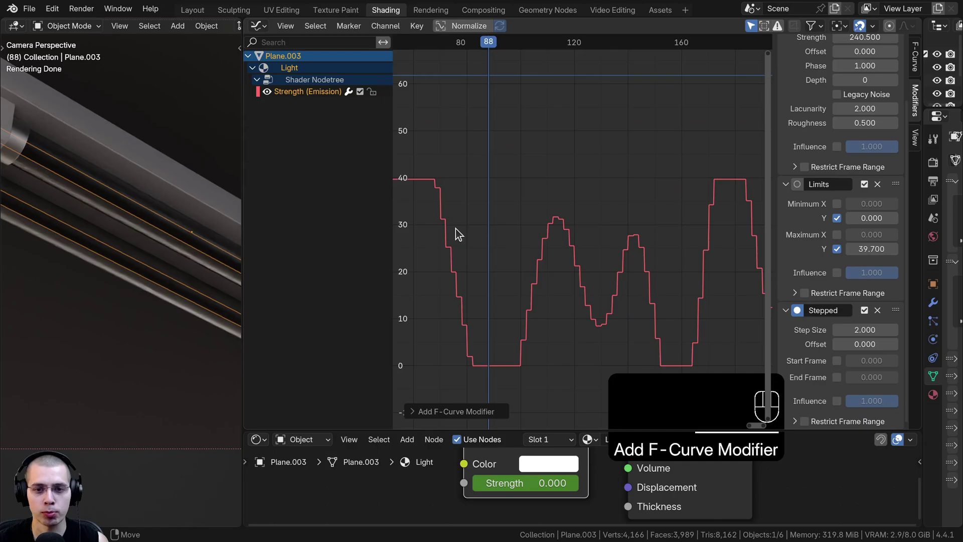
scroll(452, 226, "down", 2)
key("space")
key("space")
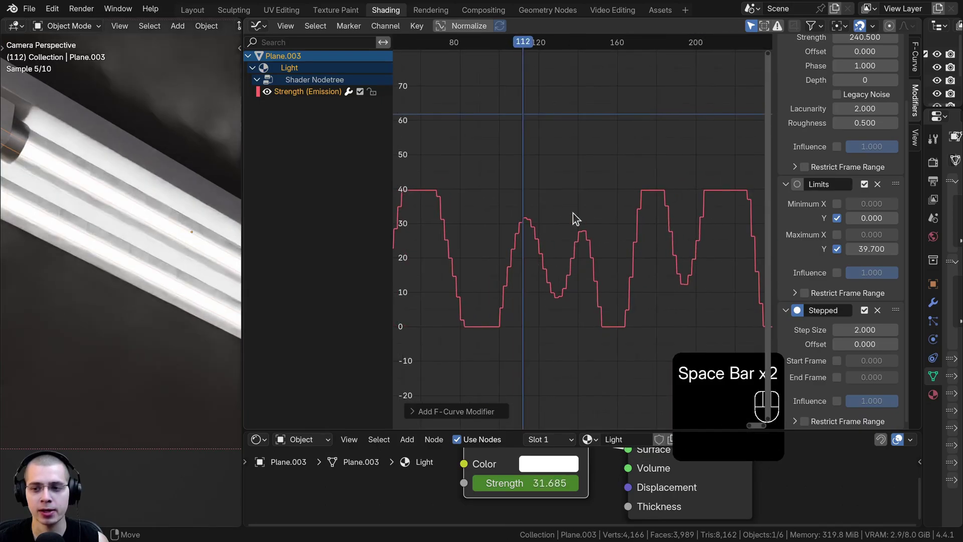
Set the Stepped modifier's Step Size to 32.040 and play the animation from the start to check the abrupt brightness changes
mouse_move(860, 330)
left_mouse_down("shift")
mouse_move(876, 330)
mouse_move(852, 330)
mouse_move(865, 329)
left_mouse_up("shift")
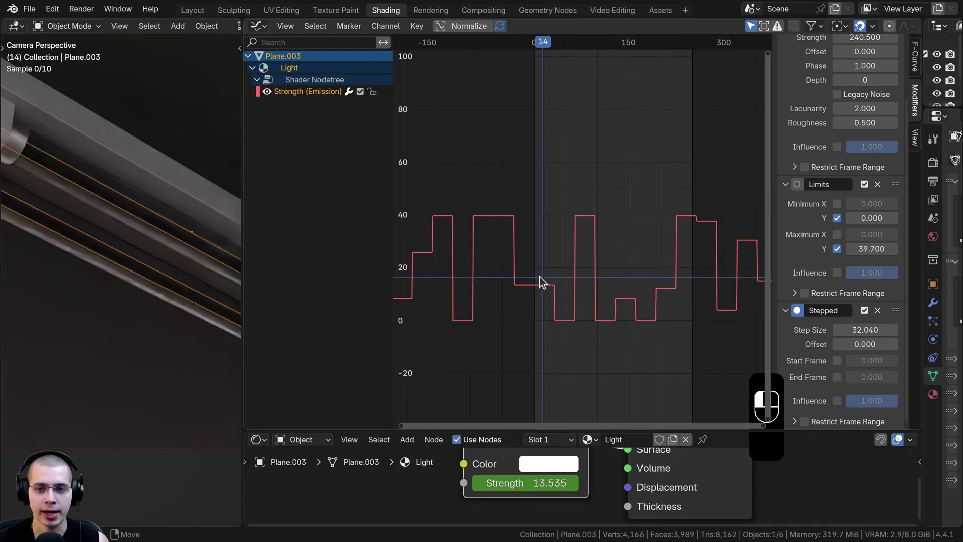
left_click_drag(540, 279, 526, 280)
scroll(519, 296, "up", 6)
key("space")
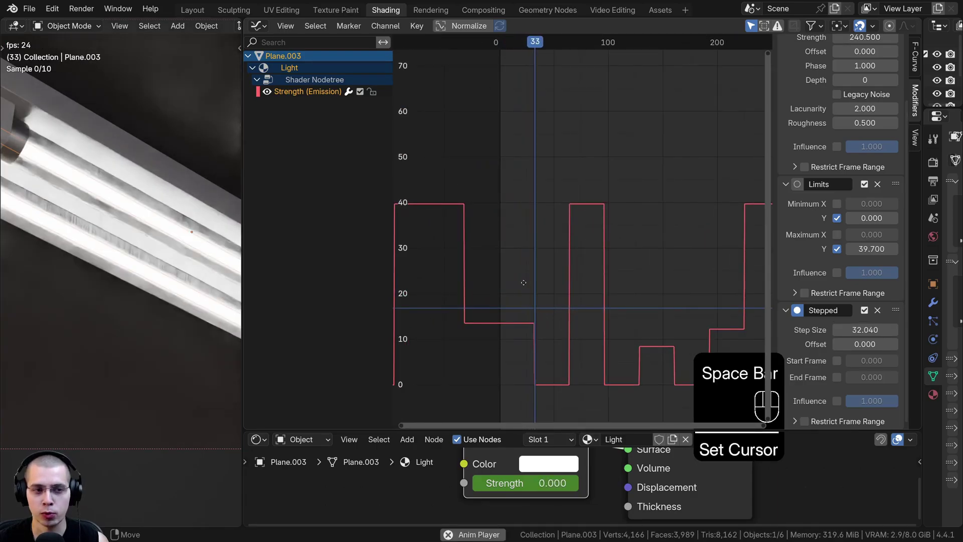
middle_click_drag(522, 282, 533, 264, "ctrl")
key("space")
Scrub and play through the stepped strength curve to examine how the light jumps between its brightness levels
left_click_drag(531, 240, 544, 239)
mouse_move(544, 238)
right_mouse_down()
mouse_move(609, 250)
mouse_move(540, 245)
right_mouse_up()
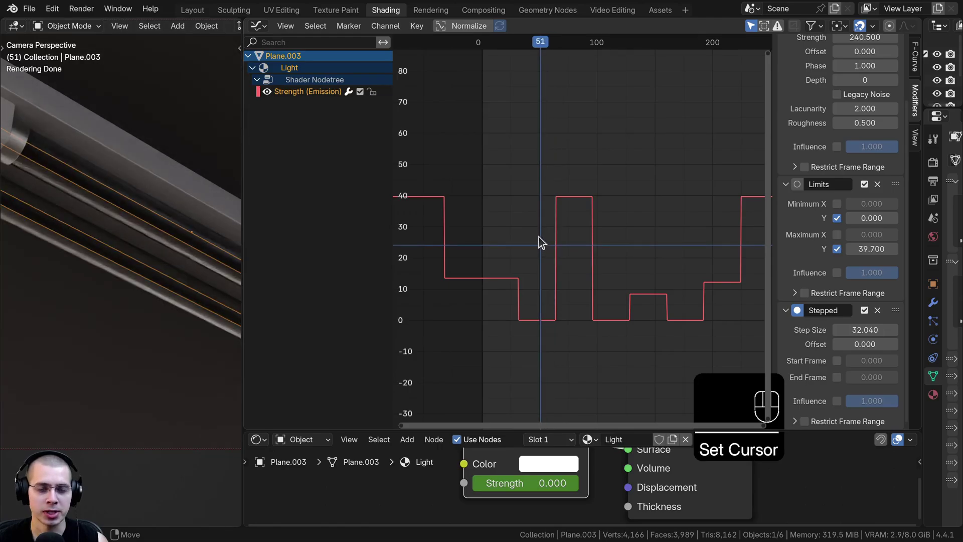
scroll(539, 238, "up", 1)
key("space")
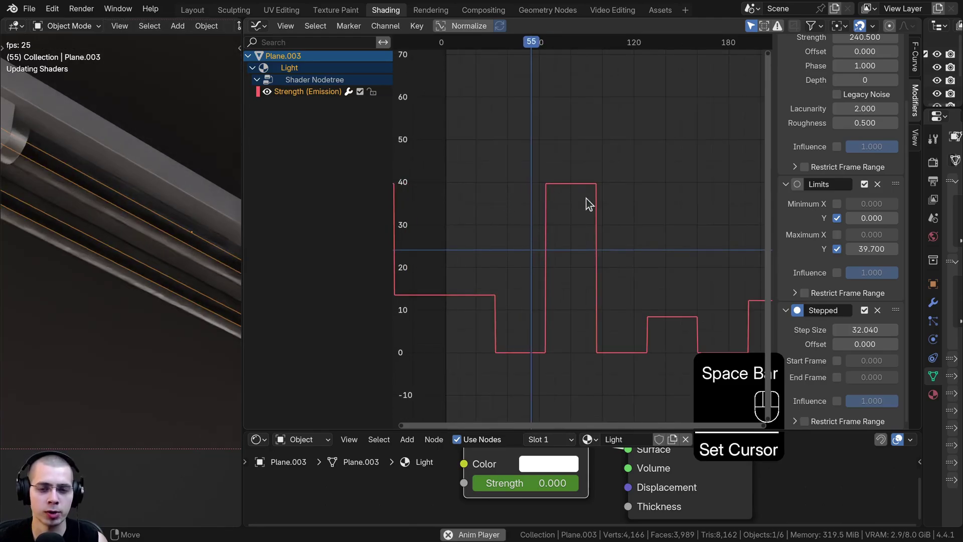
middle_click_drag(617, 288, 571, 293)
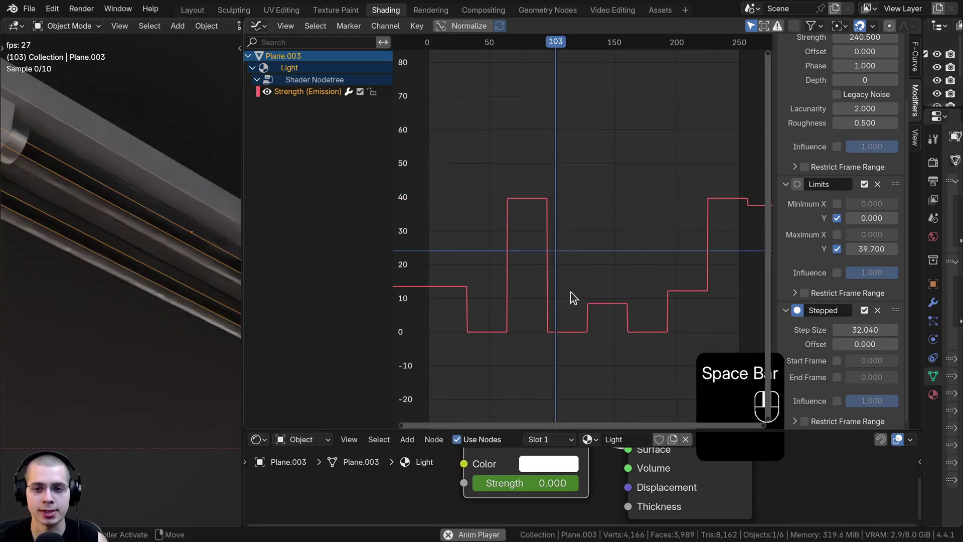
right_click(605, 276, "shift")
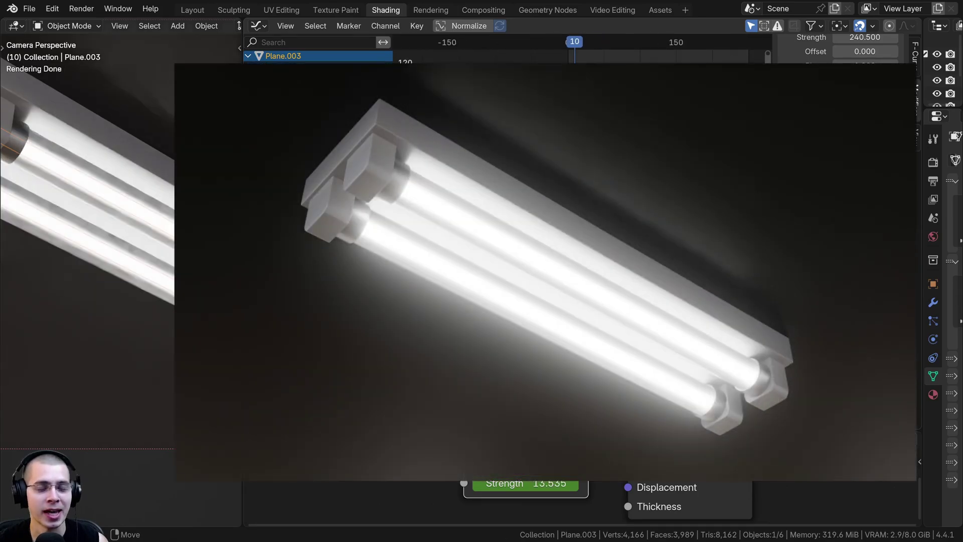